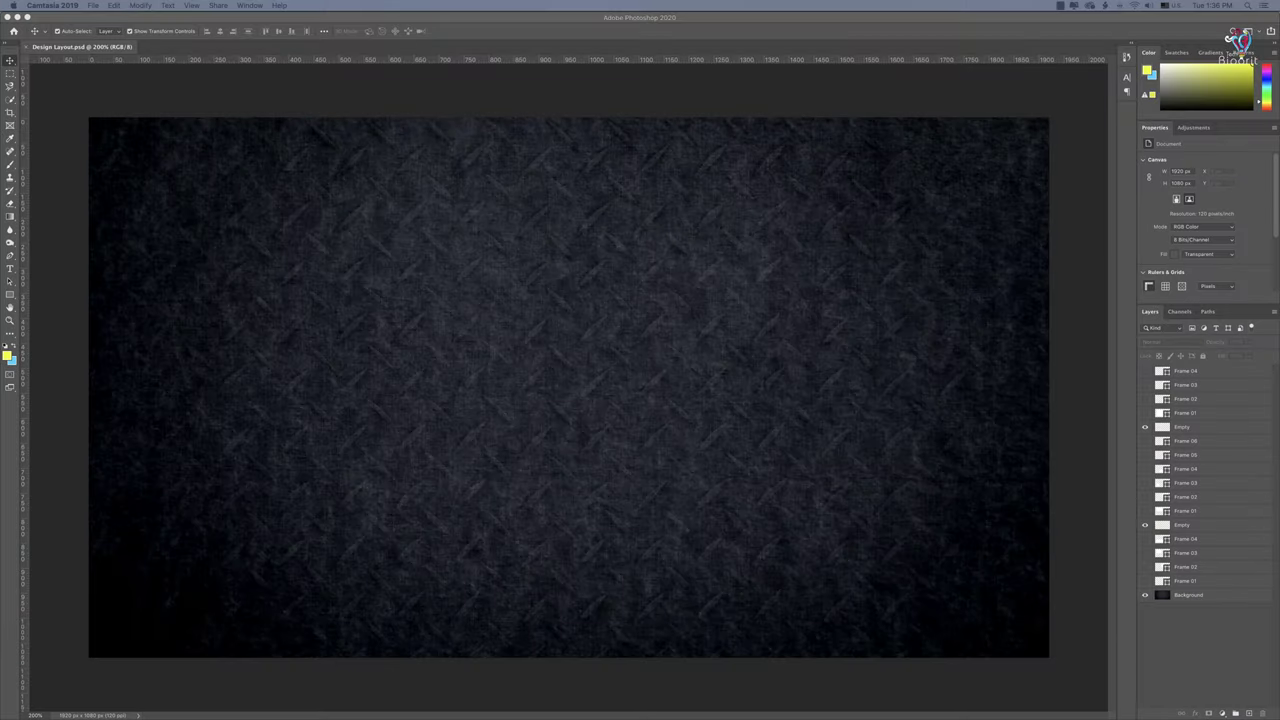
- Bring the Photoshop Design Layout.psd document with its dark textured background to the front
{"action": "left_click", "coordinate": [950, 678]}
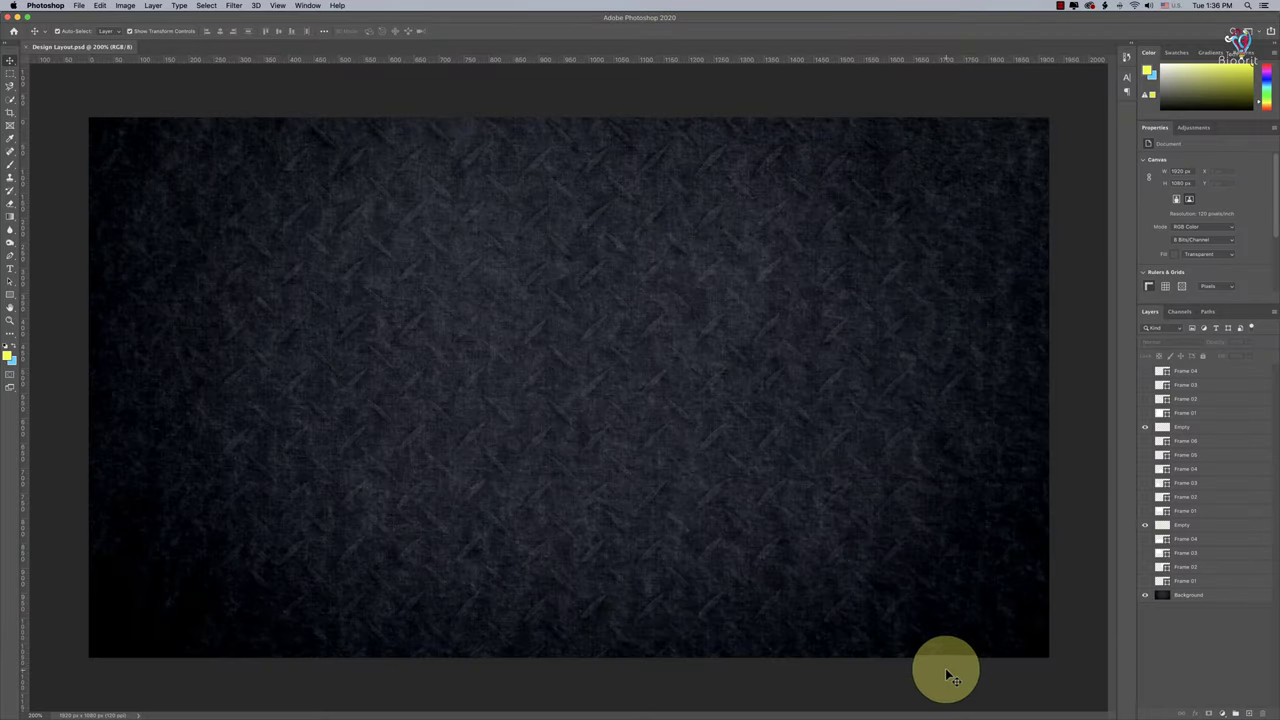
{"action": "left_click", "coordinate": [1178, 602]}
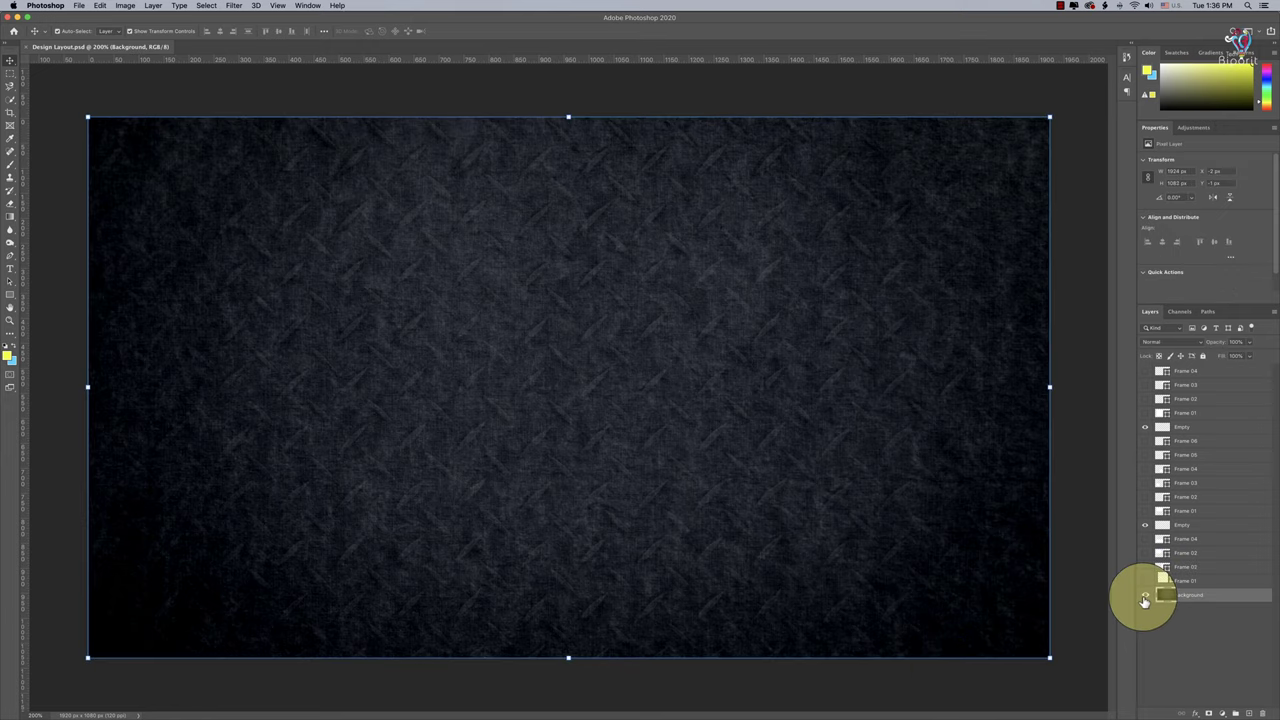
{"action": "left_click", "coordinate": [1145, 598]}
{"action": "left_click", "coordinate": [1145, 598]}
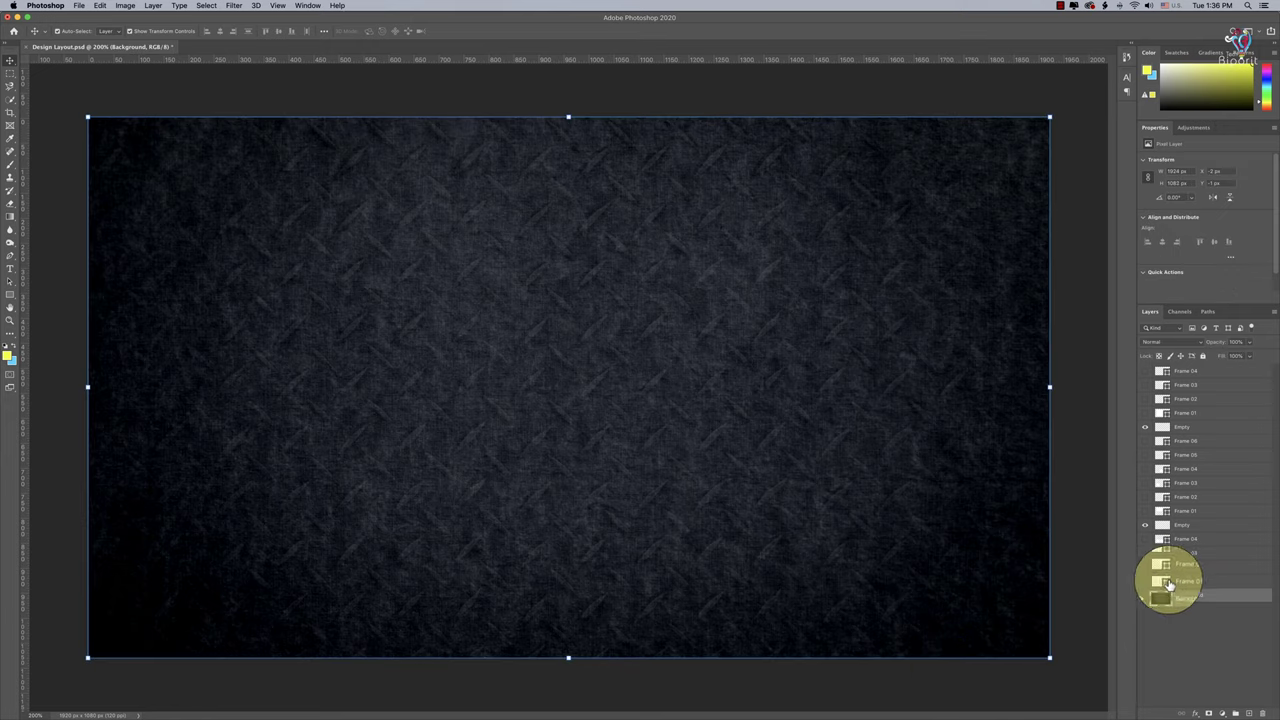
{"action": "left_click", "coordinate": [1145, 581]}
{"action": "left_click", "coordinate": [1145, 567]}
{"action": "left_click", "coordinate": [1146, 553]}
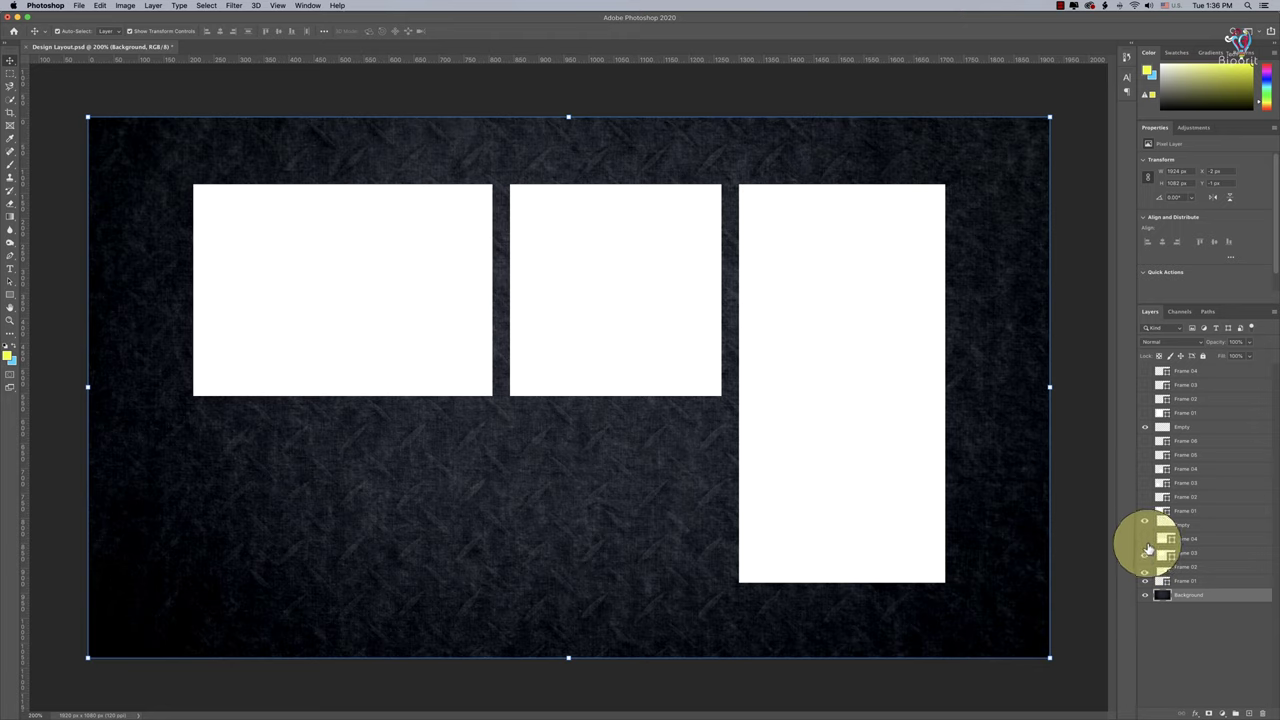
{"action": "left_click", "coordinate": [1145, 539]}
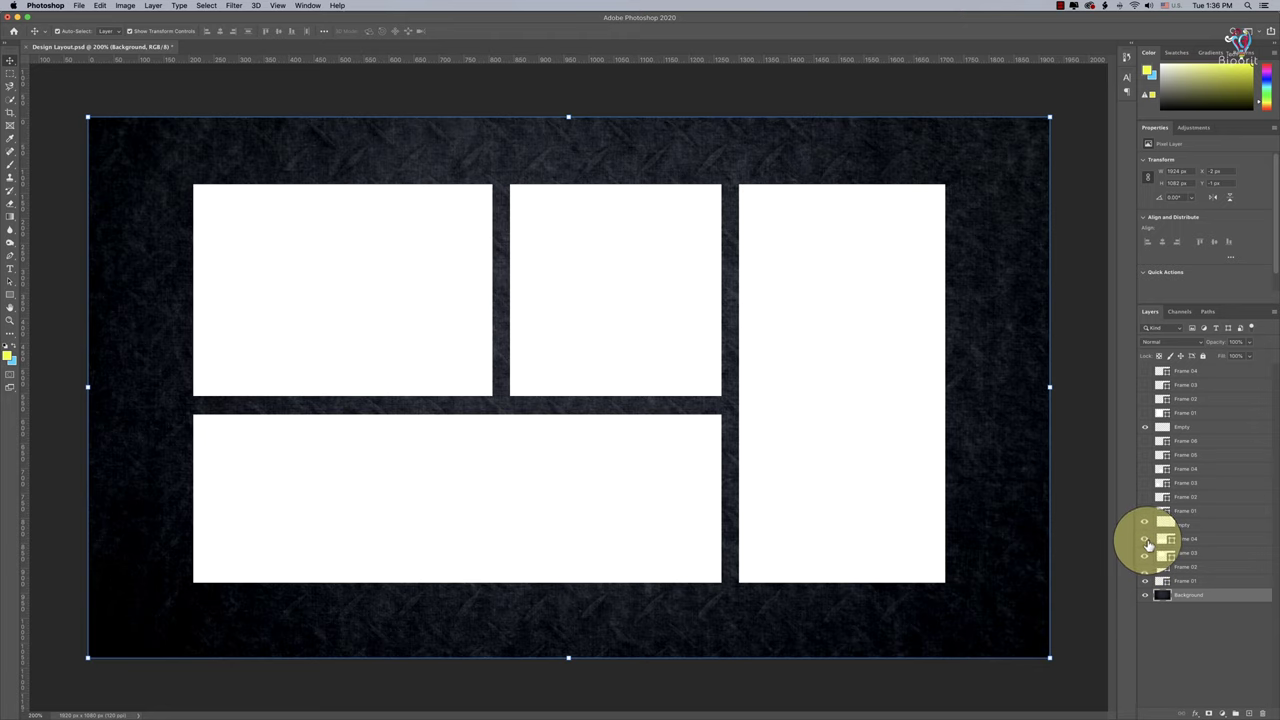
{"action": "left_click", "coordinate": [1146, 581]}
{"action": "left_click_drag", "start_coordinate": [1146, 510], "coordinate": [1146, 380]}
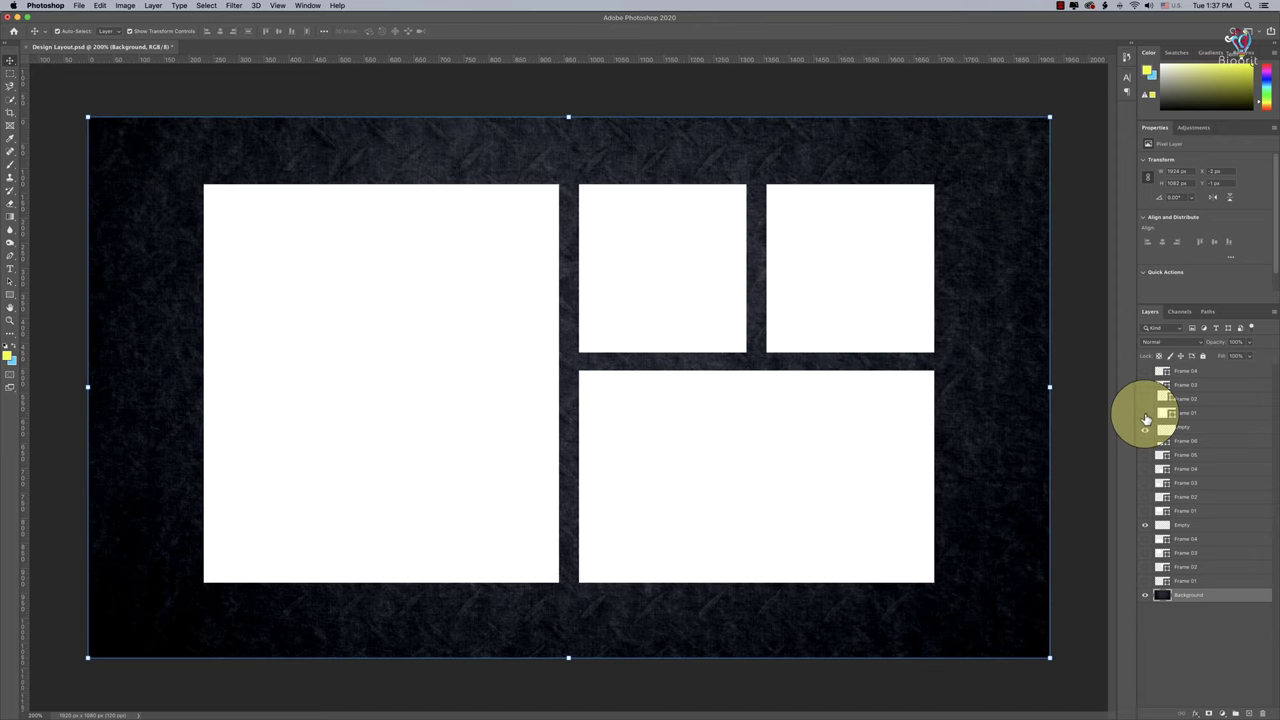
{"action": "left_click", "coordinate": [1146, 420]}
{"action": "left_click", "coordinate": [8, 297]}
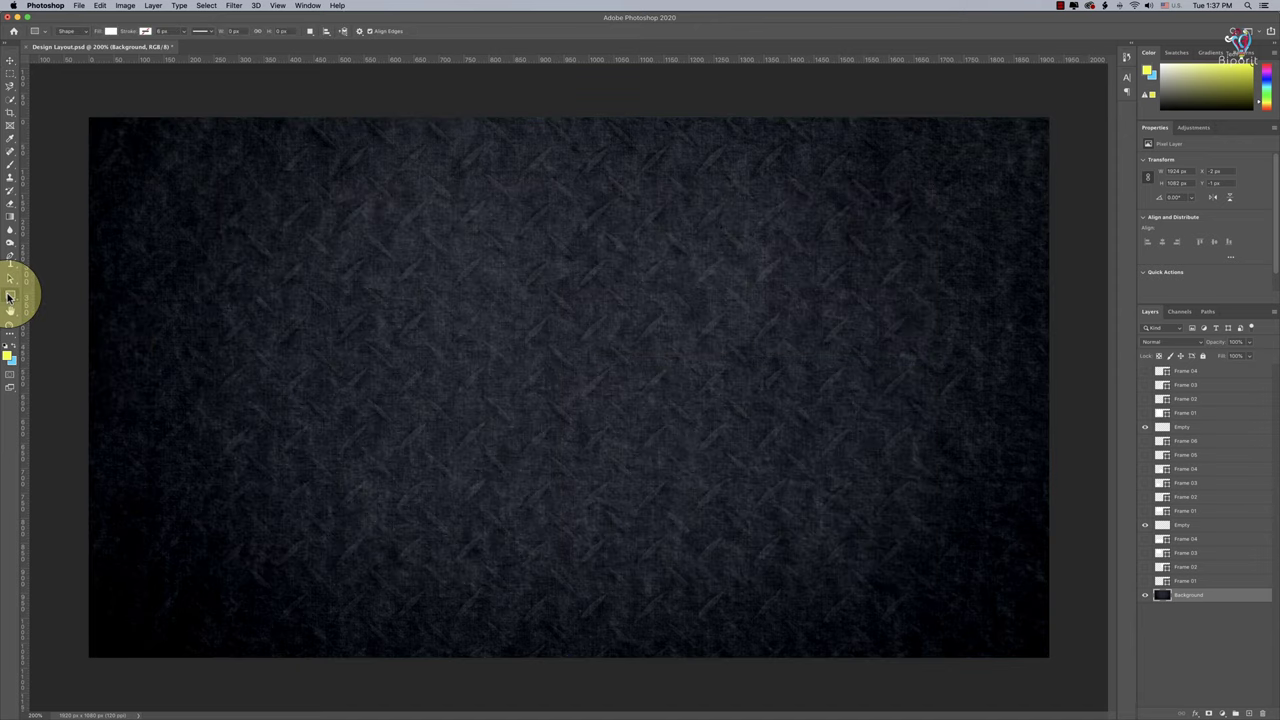
- Import Design Layout.psd as a sequence with all of its layers selected
{"action": "double_click", "coordinate": [388, 558]}
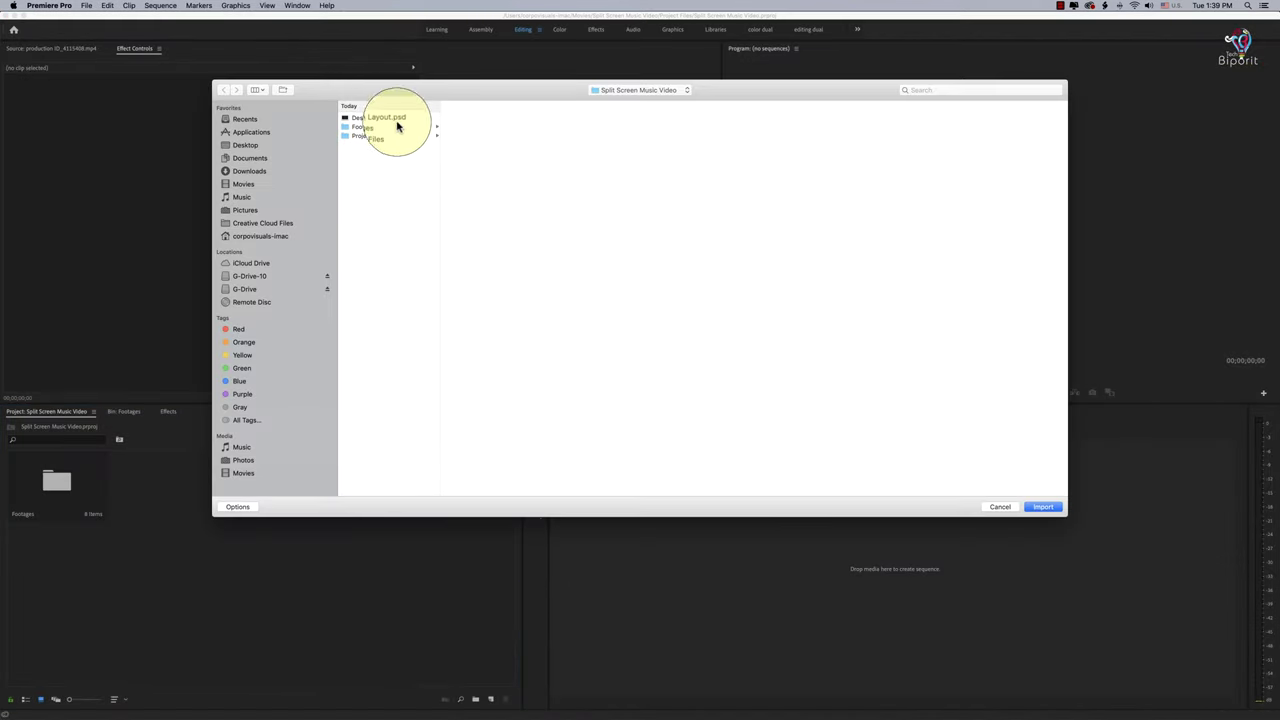
{"action": "left_click", "coordinate": [390, 118]}
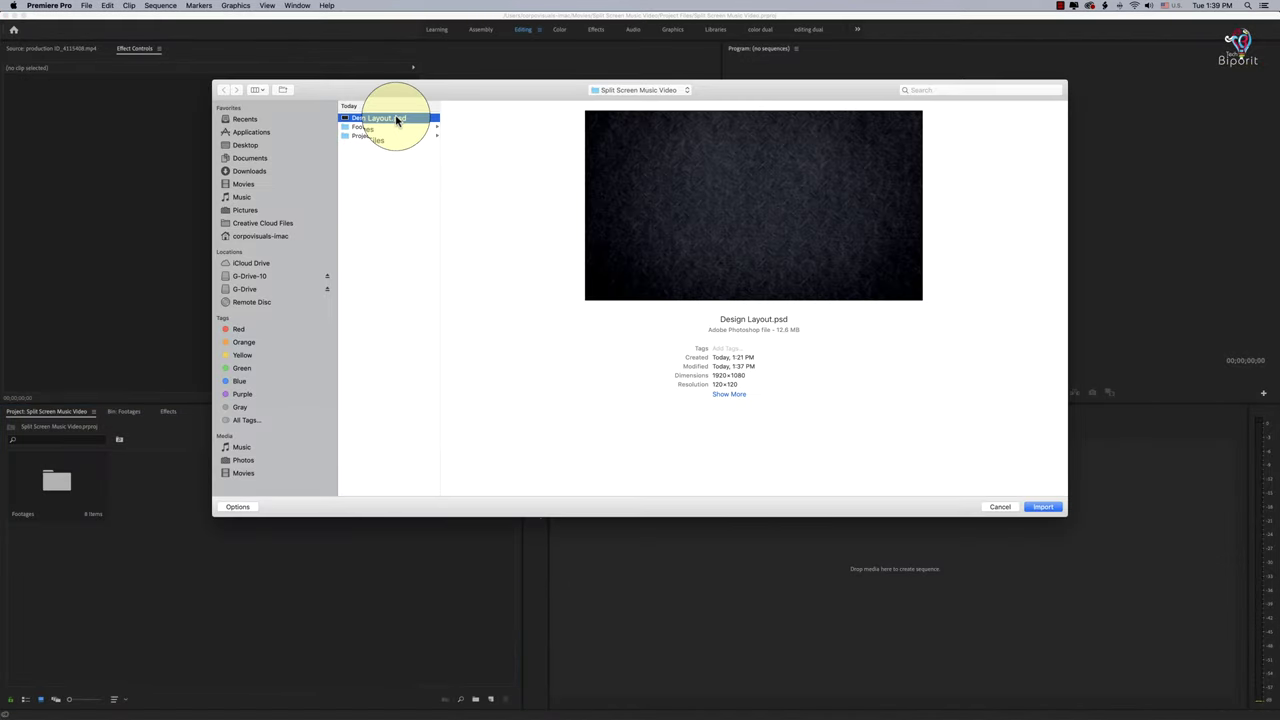
{"action": "left_click", "coordinate": [1045, 510]}
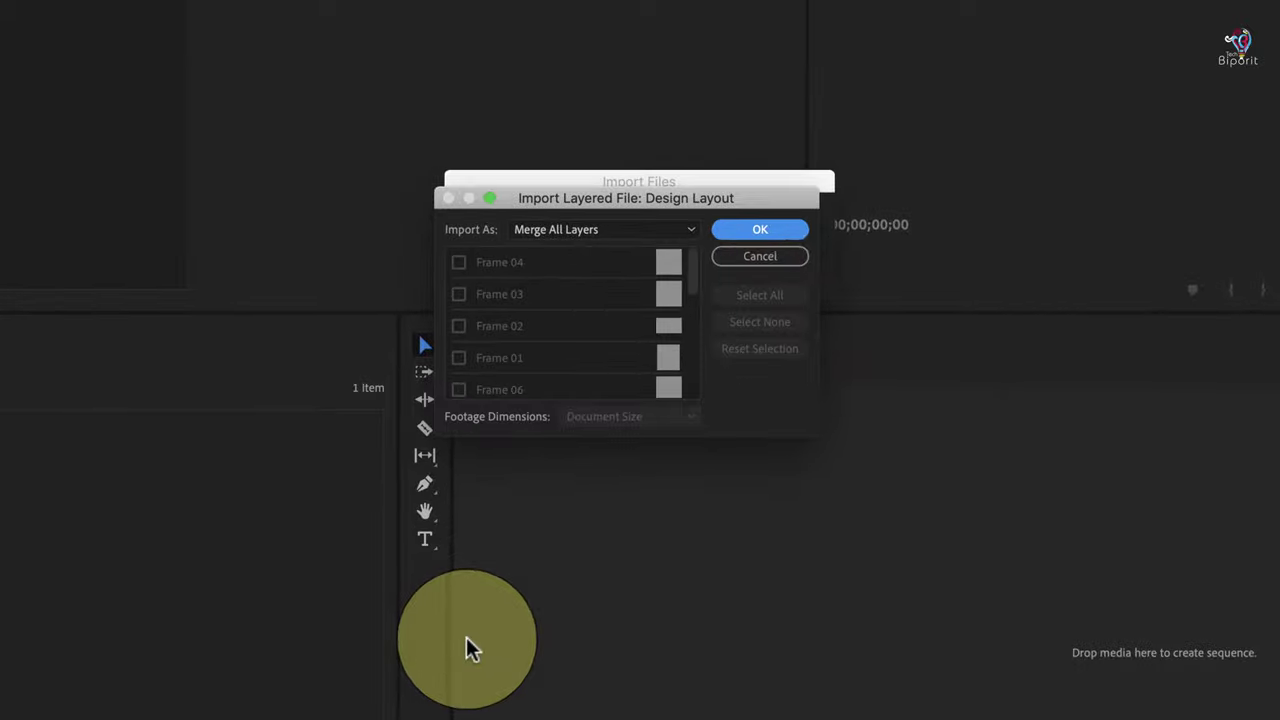
{"action": "left_click_drag", "start_coordinate": [669, 197], "coordinate": [683, 166]}
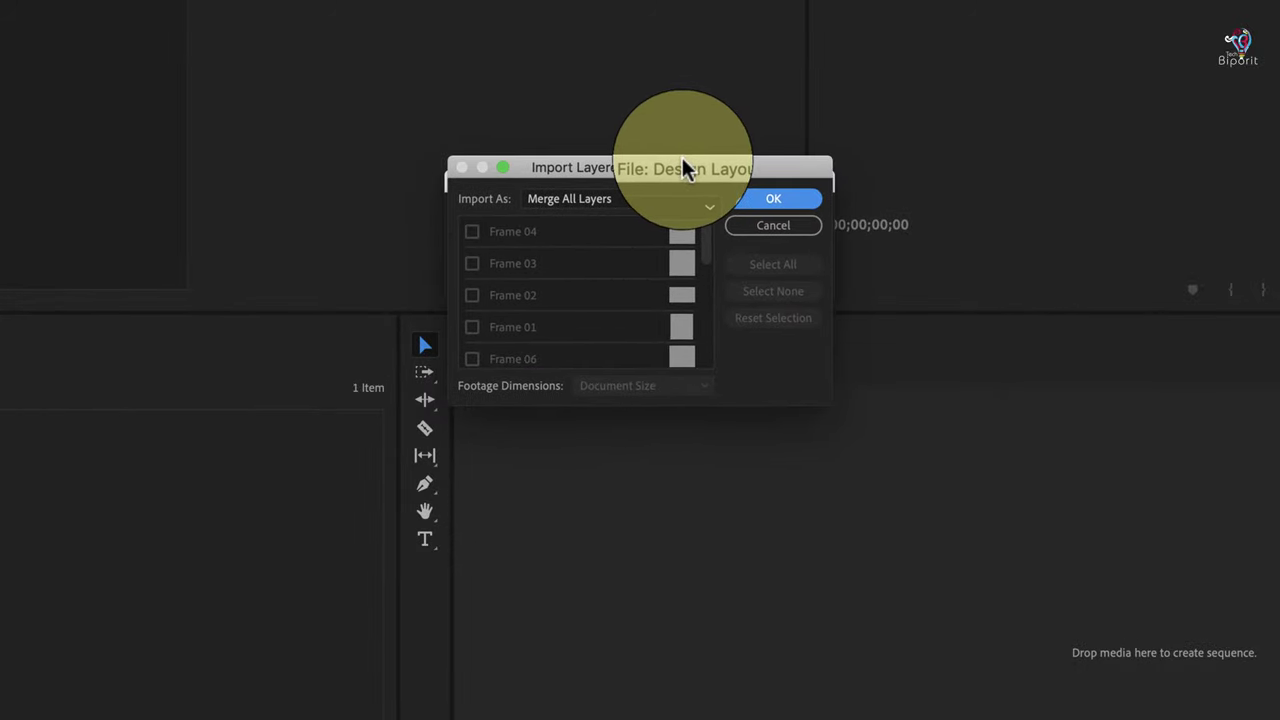
{"action": "left_click", "coordinate": [668, 197]}
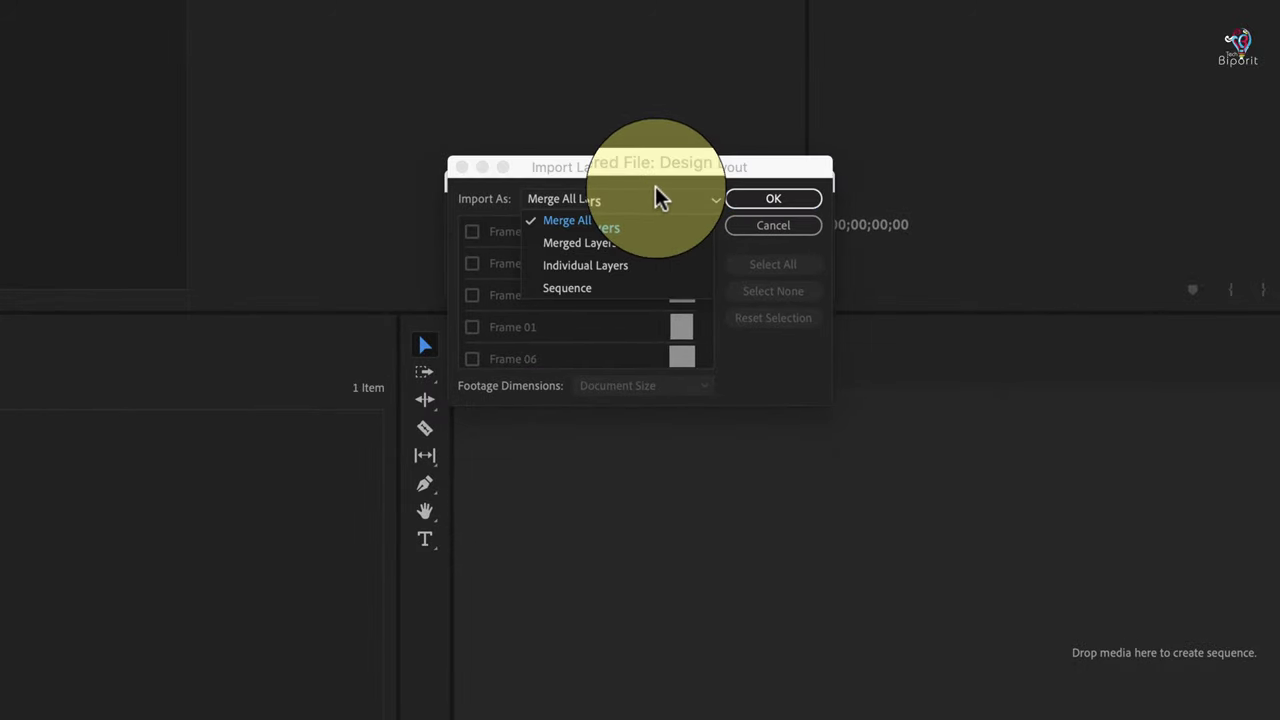
{"action": "left_click", "coordinate": [612, 291]}
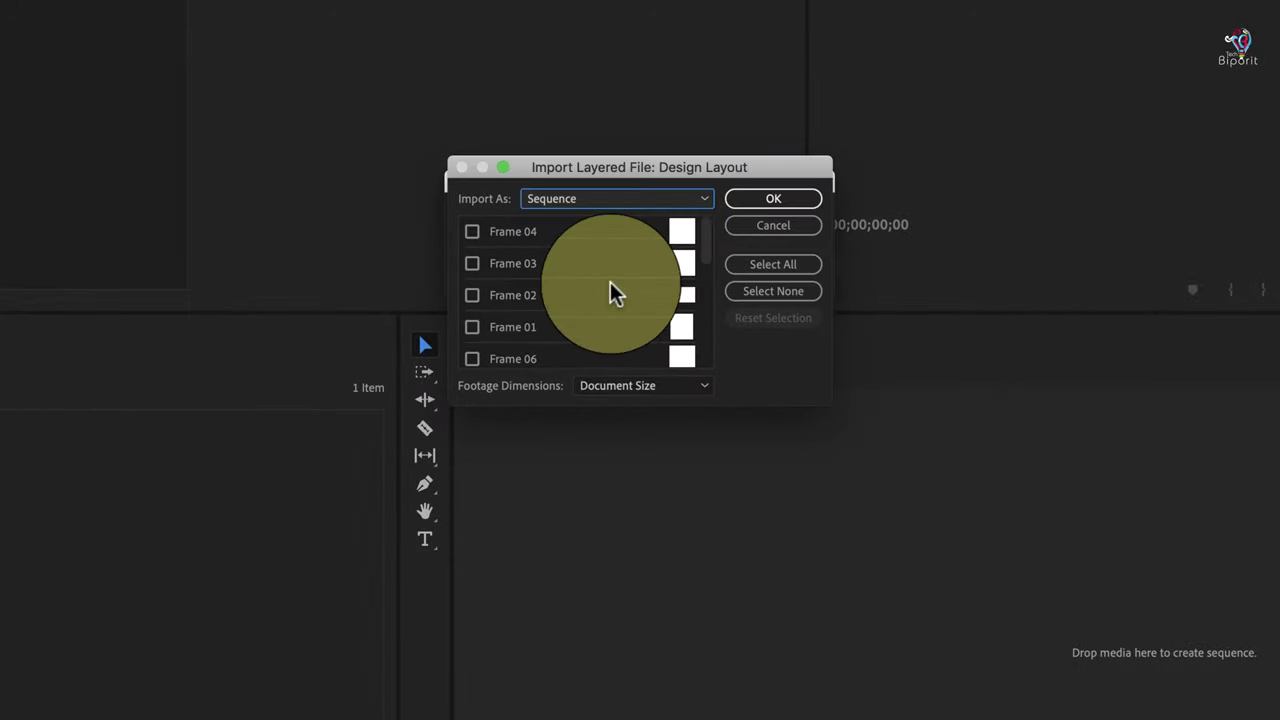
{"action": "left_click", "coordinate": [789, 264]}
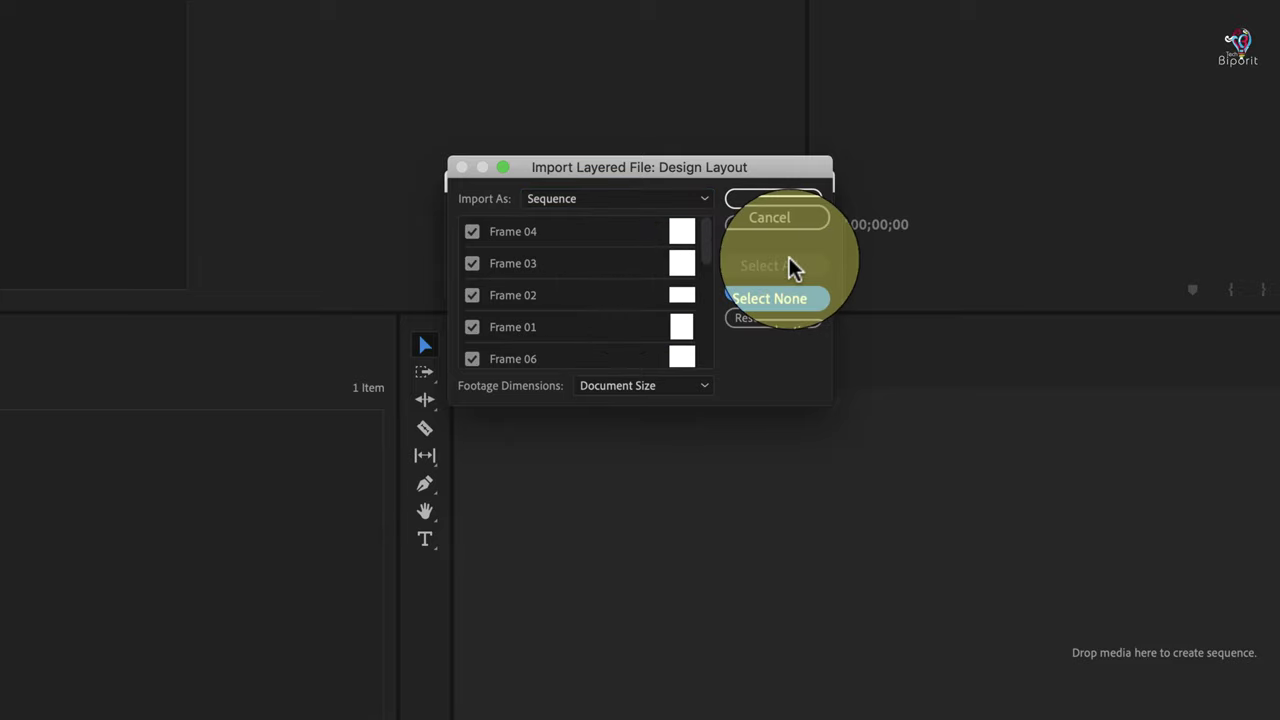
{"action": "left_click", "coordinate": [786, 199]}
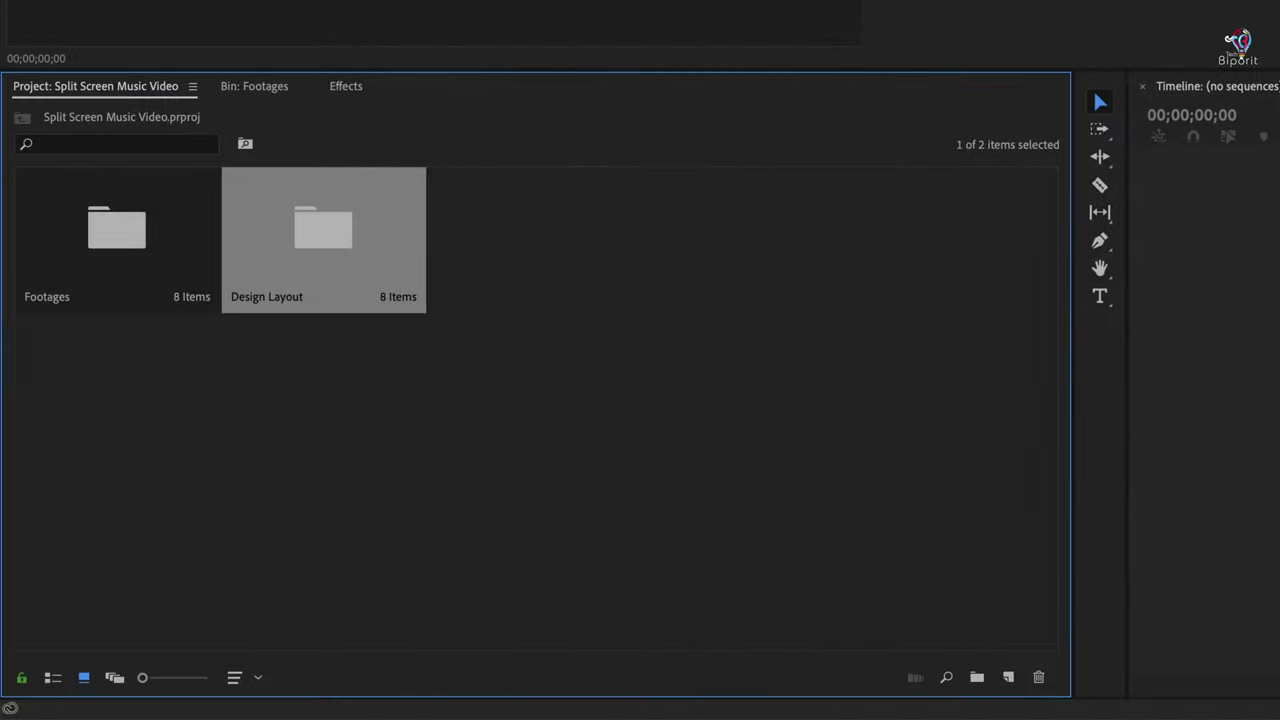
- Open the Design Layout bin in list view and open its sequence in the timeline, then return to the project
{"action": "left_click_drag", "start_coordinate": [628, 260], "coordinate": [368, 318]}
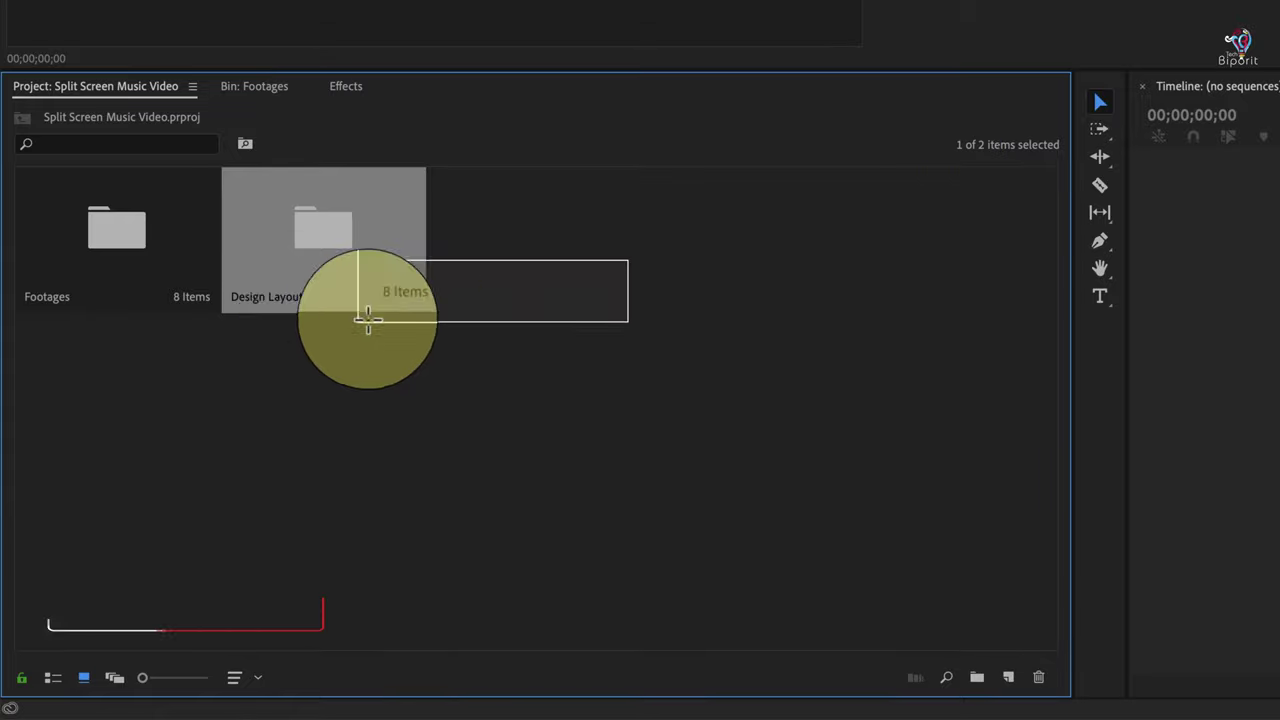
{"action": "double_click", "coordinate": [306, 246]}
{"action": "left_click_drag", "start_coordinate": [537, 400], "coordinate": [340, 432]}
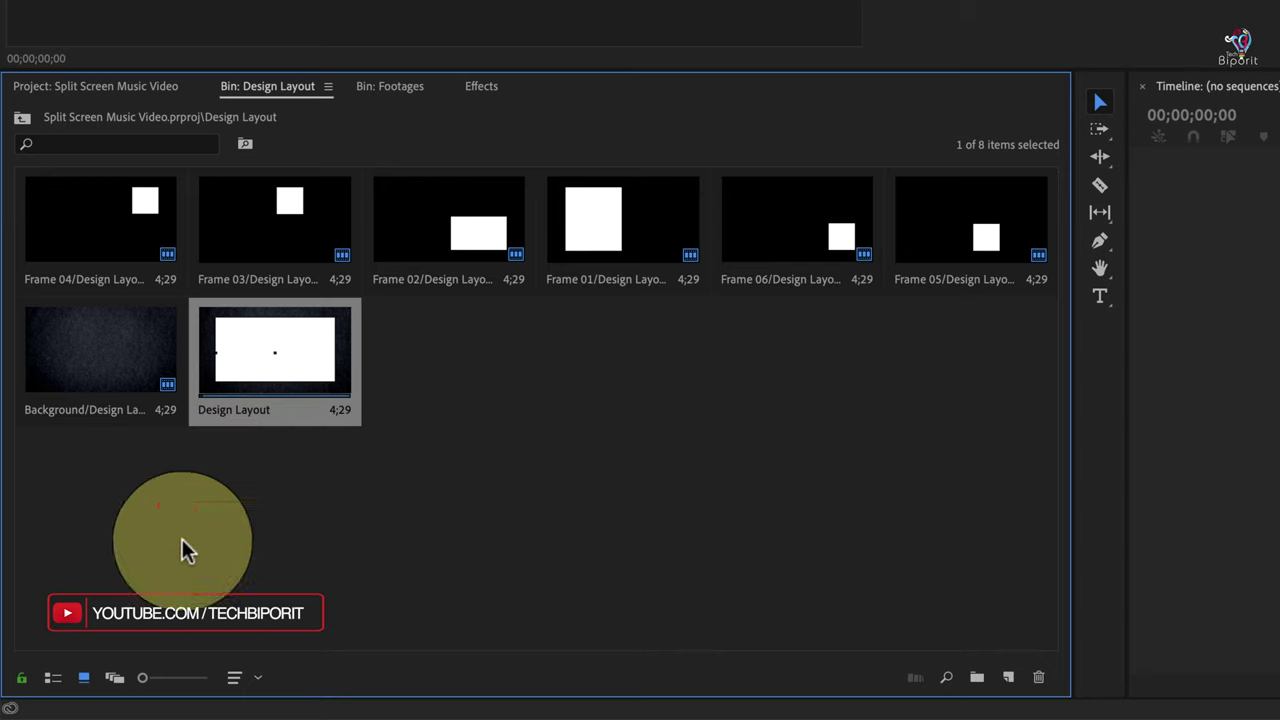
{"action": "left_click", "coordinate": [55, 684]}
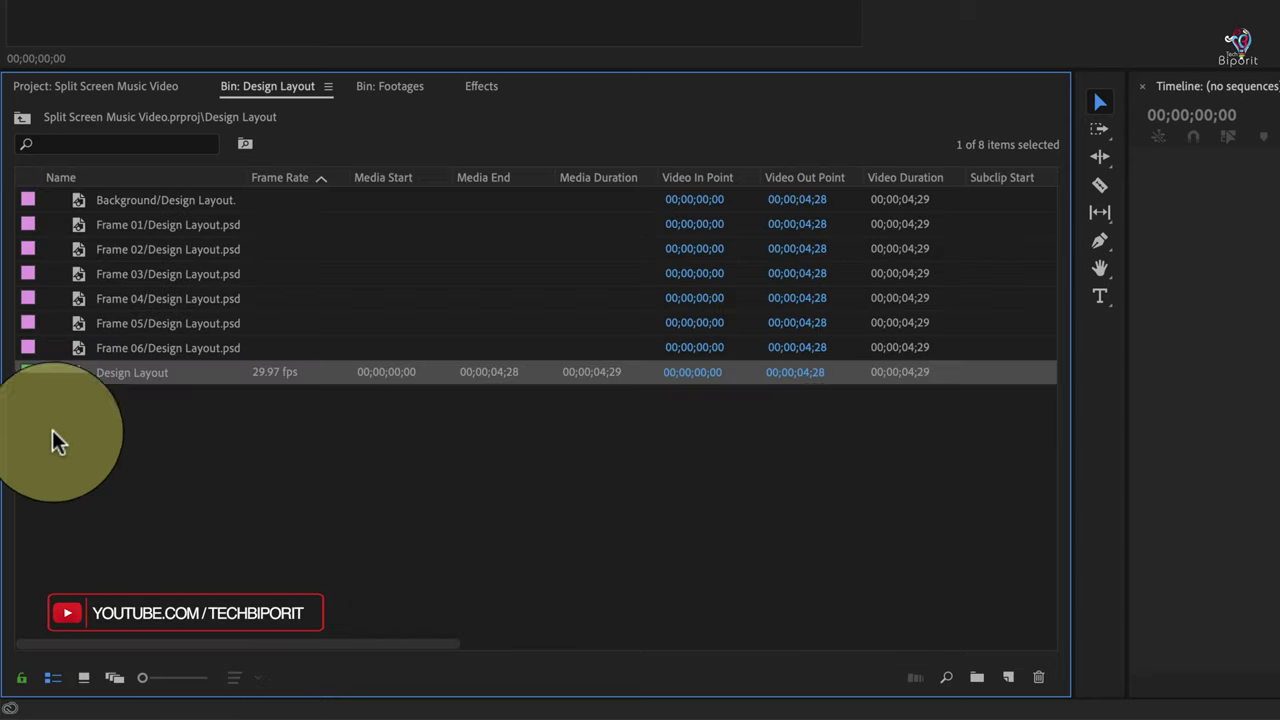
{"action": "left_click", "coordinate": [77, 347]}
{"action": "double_click", "coordinate": [80, 373]}
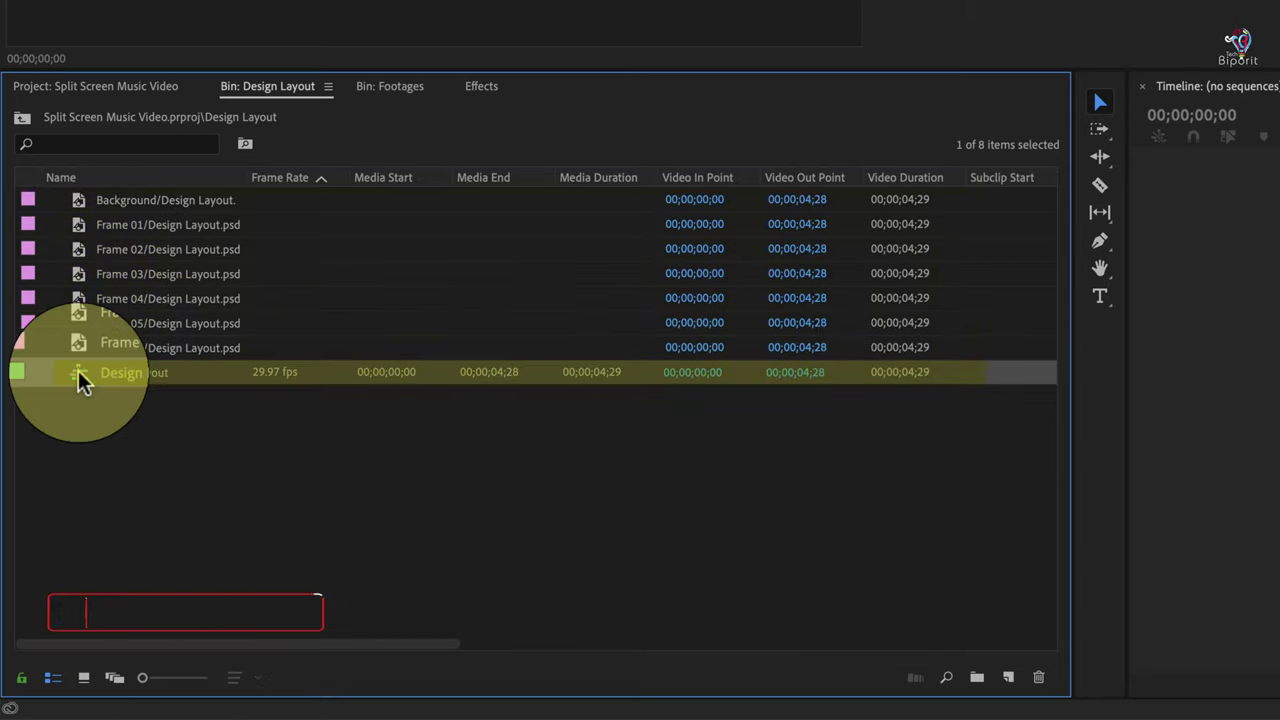
{"action": "scroll", "coordinate": [457, 316], "scroll_direction": "up", "scroll_amount": 5}
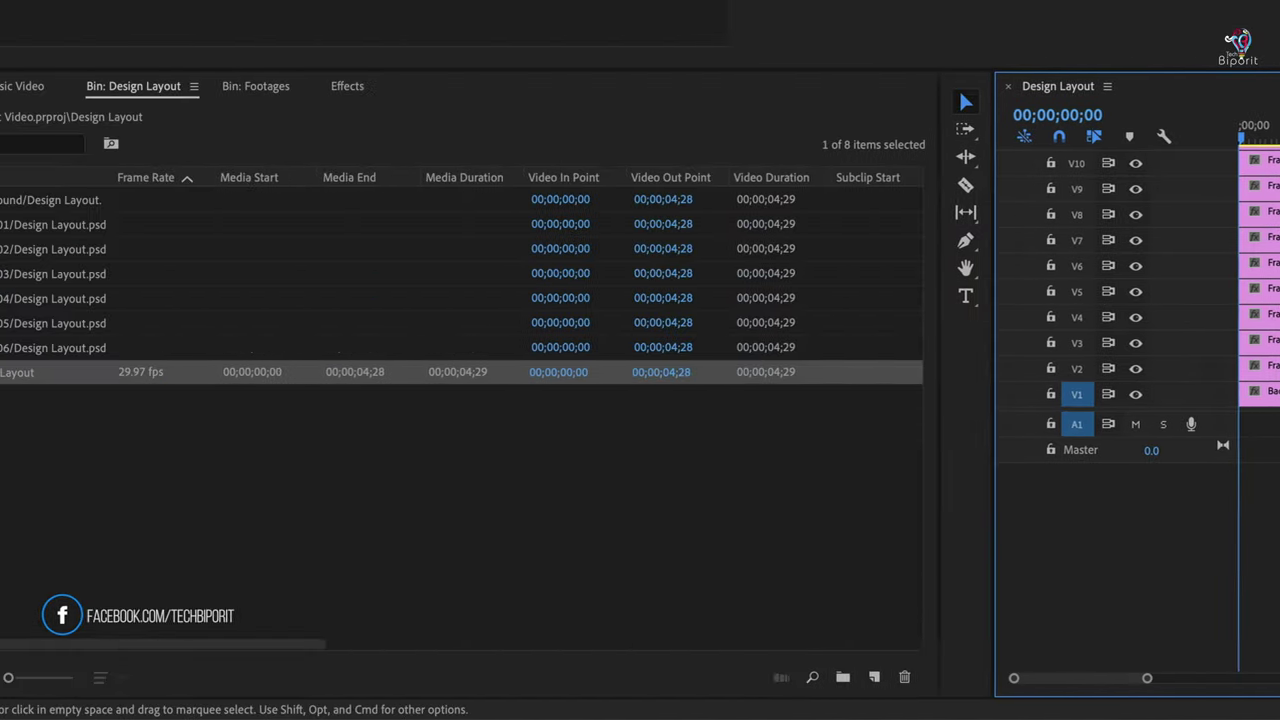
{"action": "left_click", "coordinate": [71, 90]}
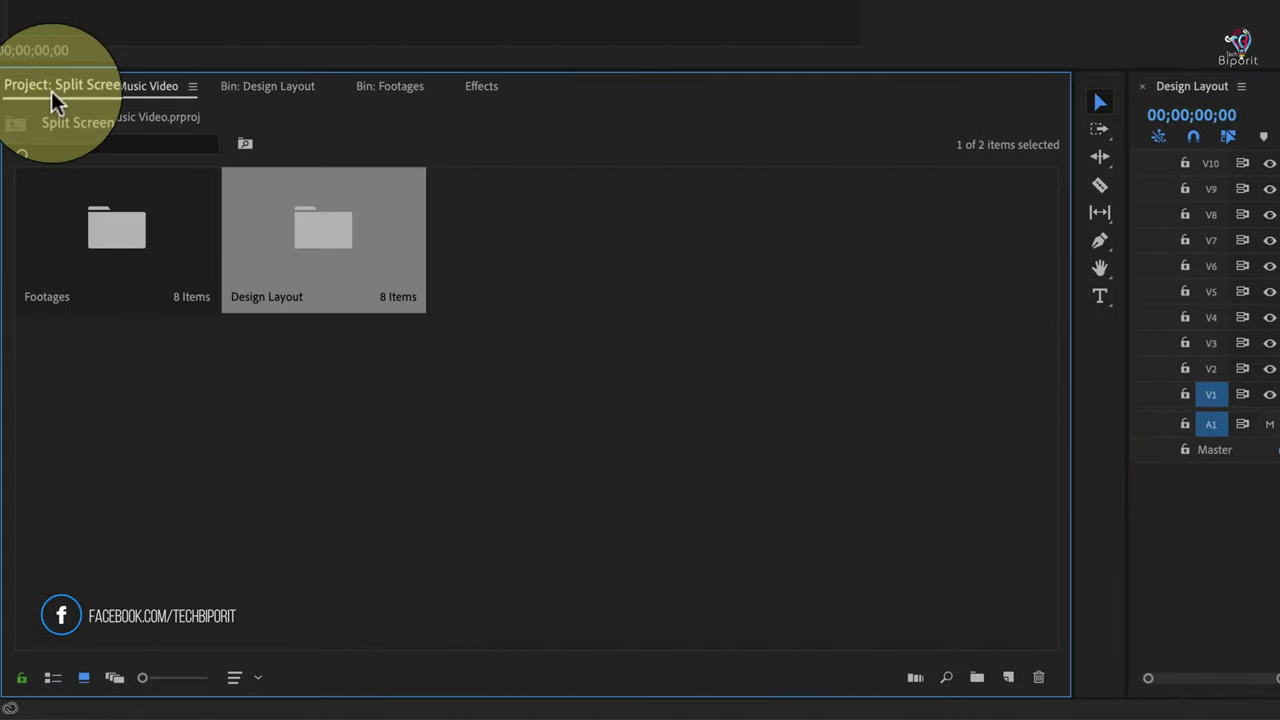
- Create a new sequence with DNX 1080p editing mode named 'Split Screen Music Video'
{"action": "right_click", "coordinate": [468, 425]}
{"action": "mouse_move", "coordinate": [574, 428]}
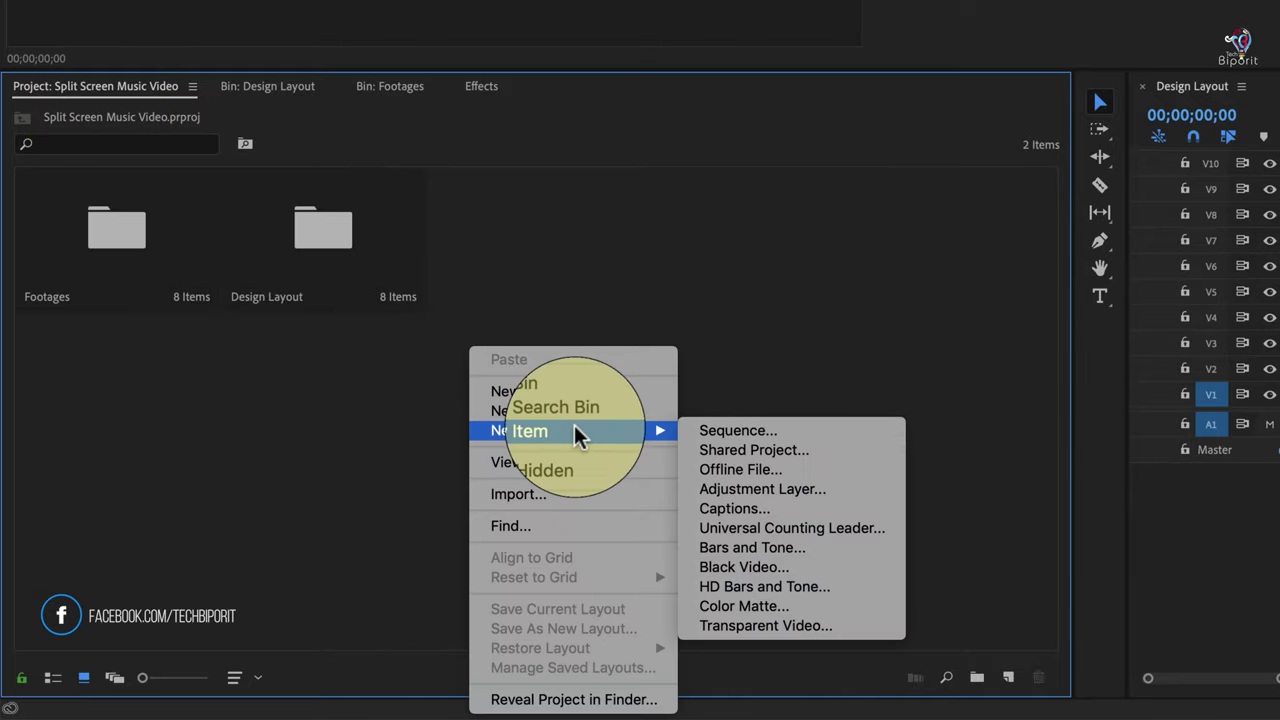
{"action": "left_click", "coordinate": [726, 430]}
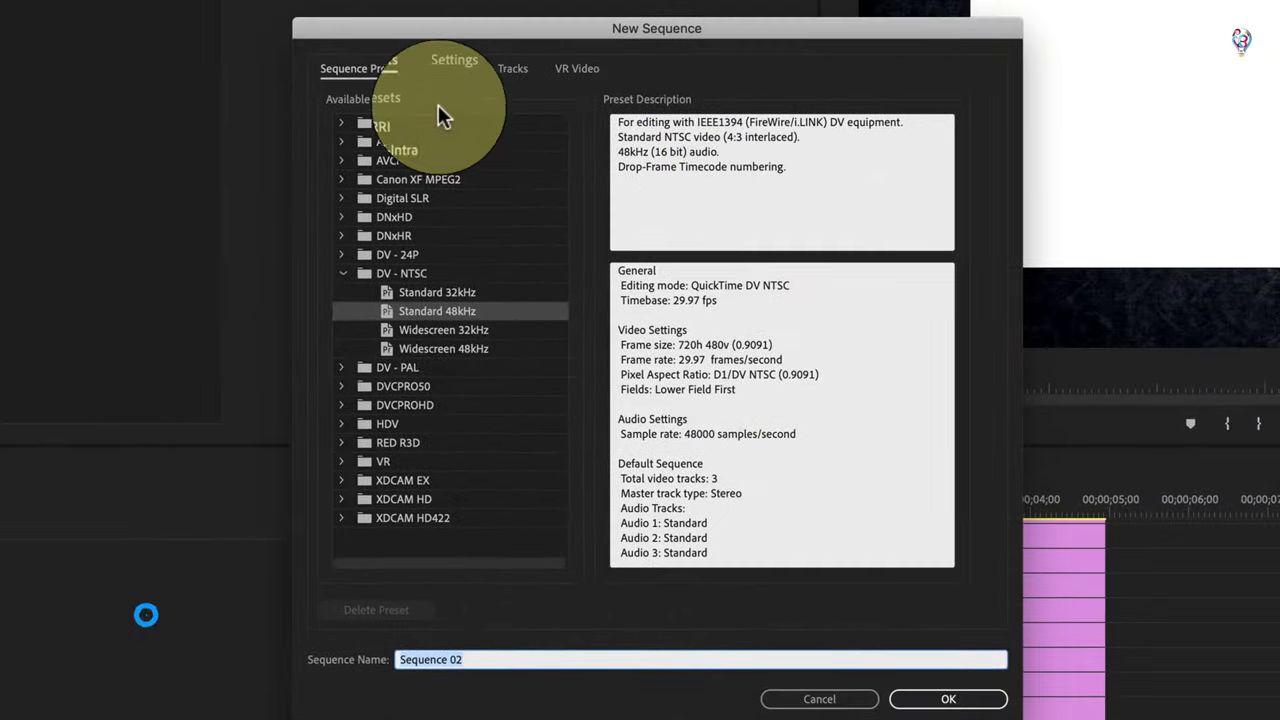
{"action": "left_click", "coordinate": [441, 72]}
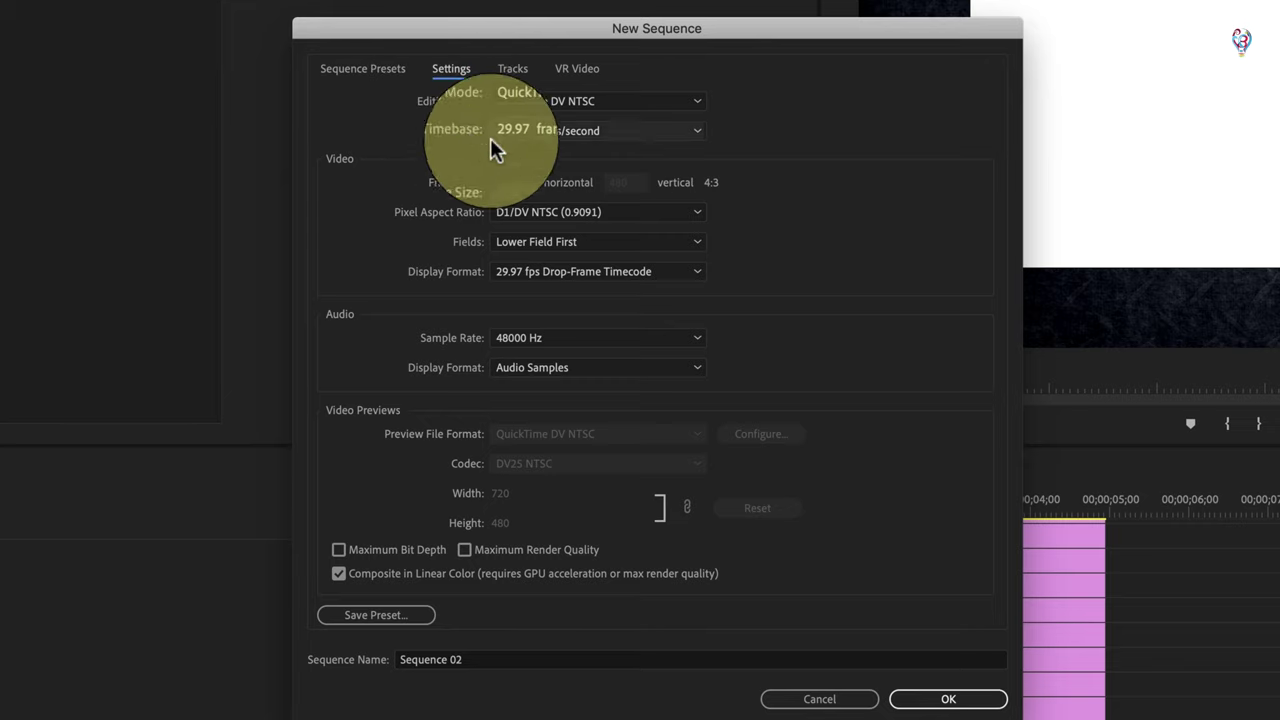
{"action": "left_click", "coordinate": [626, 101]}
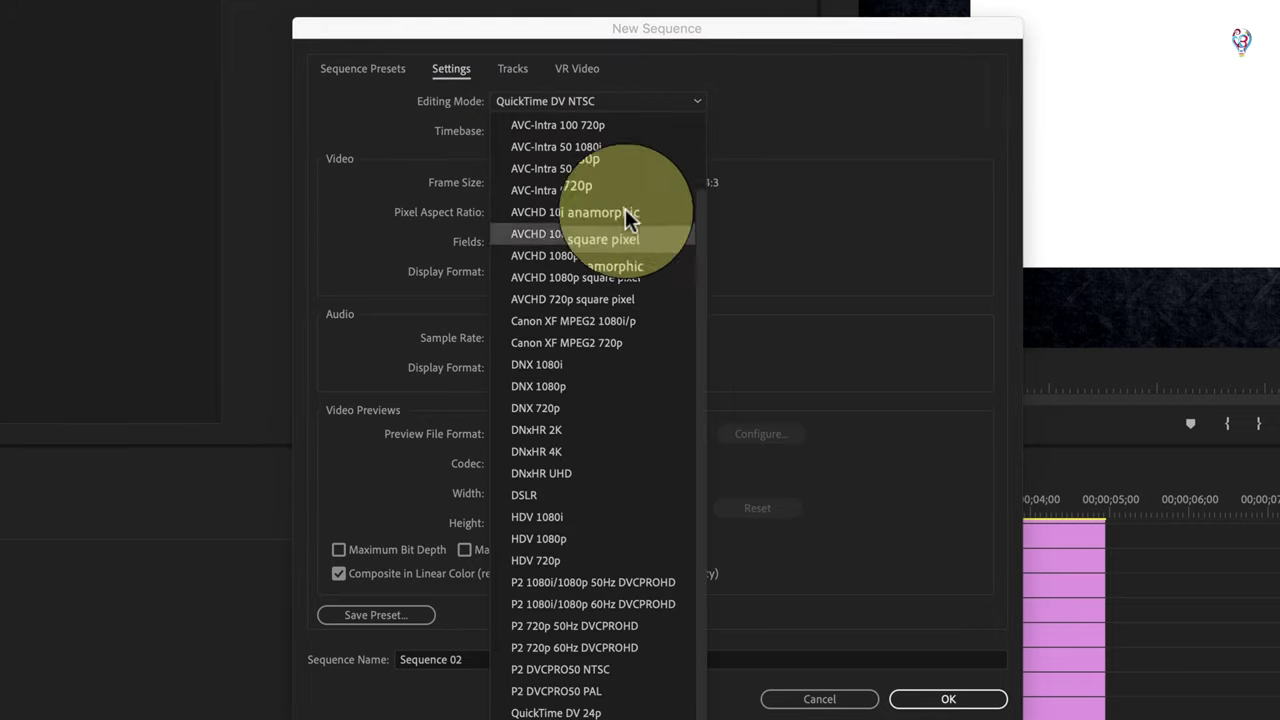
{"action": "left_click", "coordinate": [603, 386]}
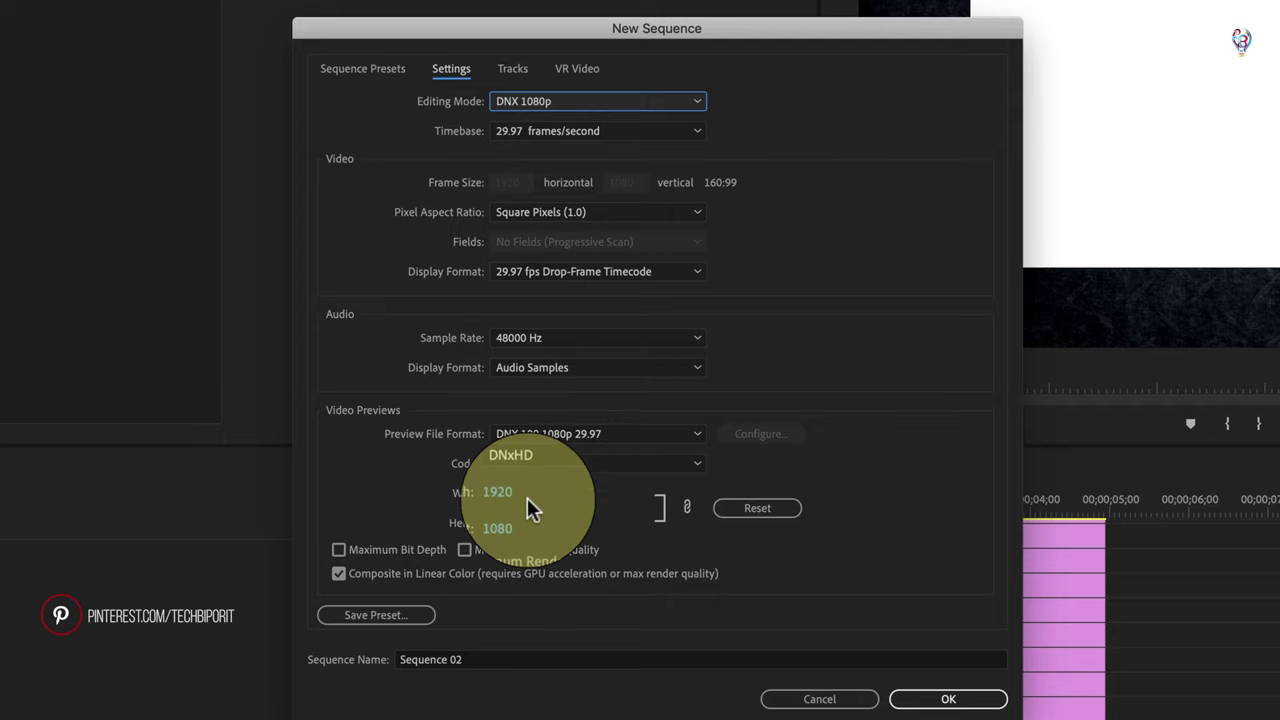
{"action": "left_click", "coordinate": [503, 668]}
{"action": "type", "text": "Split Scrin"}
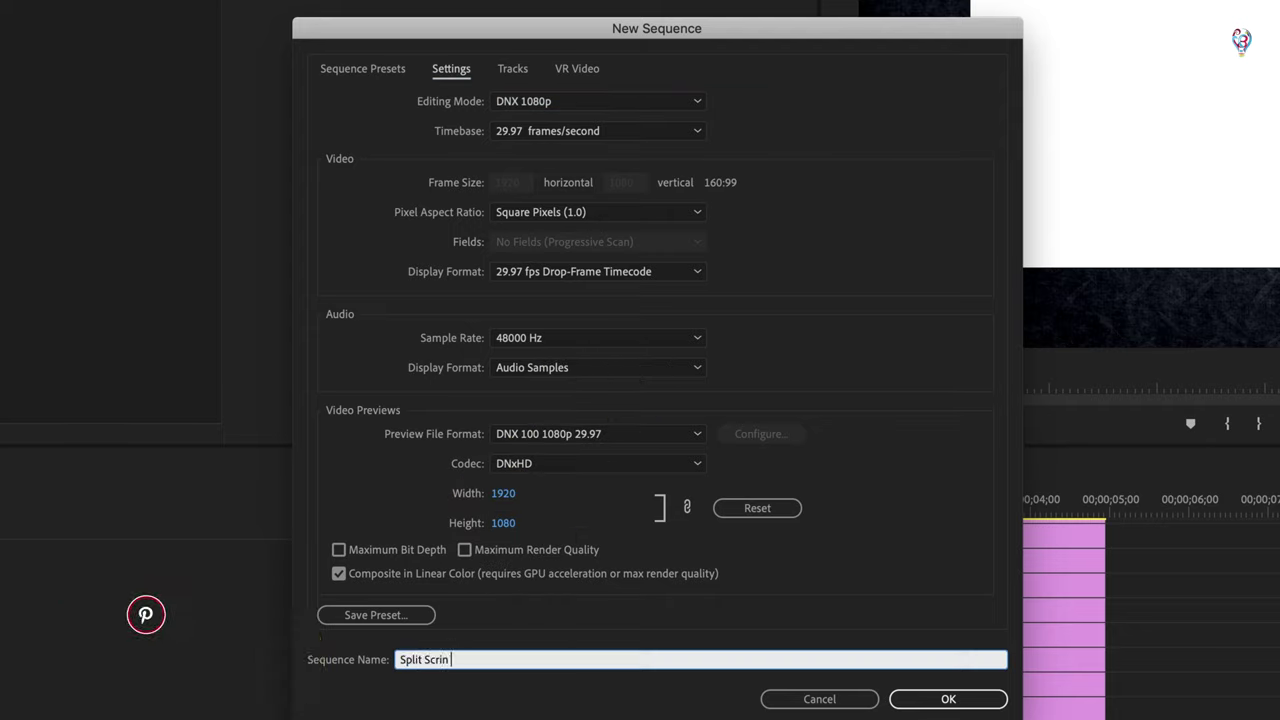
{"action": "type", "text": "c Video"}
{"action": "left_click", "coordinate": [945, 699]}
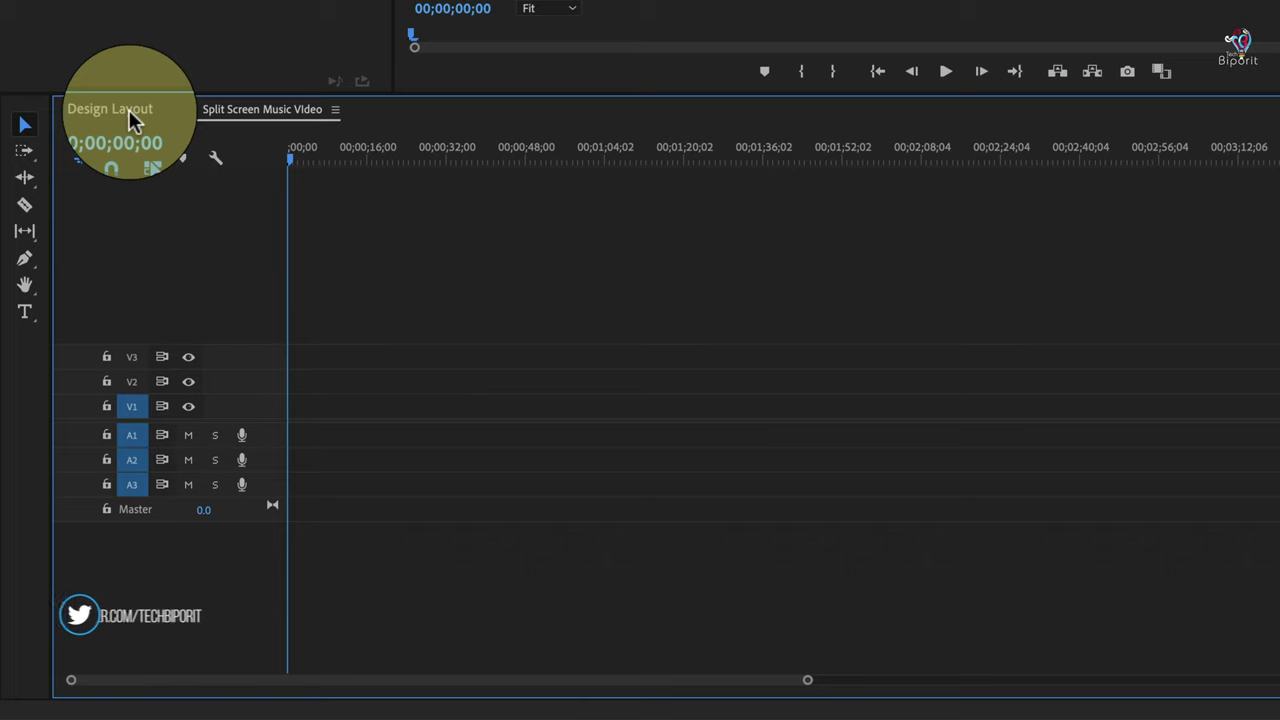
- Bring Background and Frame 01–04 from Design Layout into Split Screen Music Video on V1–V5
{"action": "left_click", "coordinate": [128, 109]}
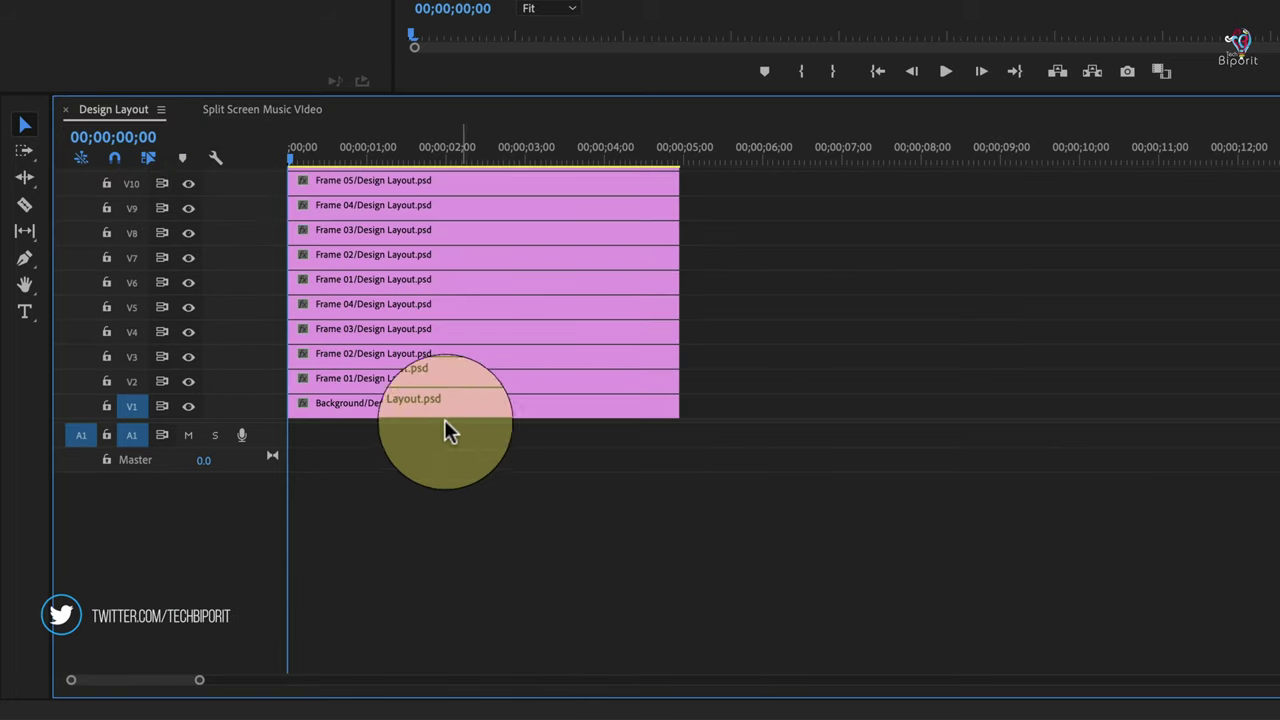
{"action": "left_click", "coordinate": [385, 405]}
{"action": "mouse_move", "coordinate": [377, 404]}
{"action": "left_mouse_down"}
{"action": "mouse_move", "coordinate": [266, 155]}
{"action": "mouse_move", "coordinate": [265, 121]}
{"action": "mouse_move", "coordinate": [143, 426]}
{"action": "mouse_move", "coordinate": [318, 410]}
{"action": "mouse_move", "coordinate": [1078, 425]}
{"action": "left_mouse_up"}
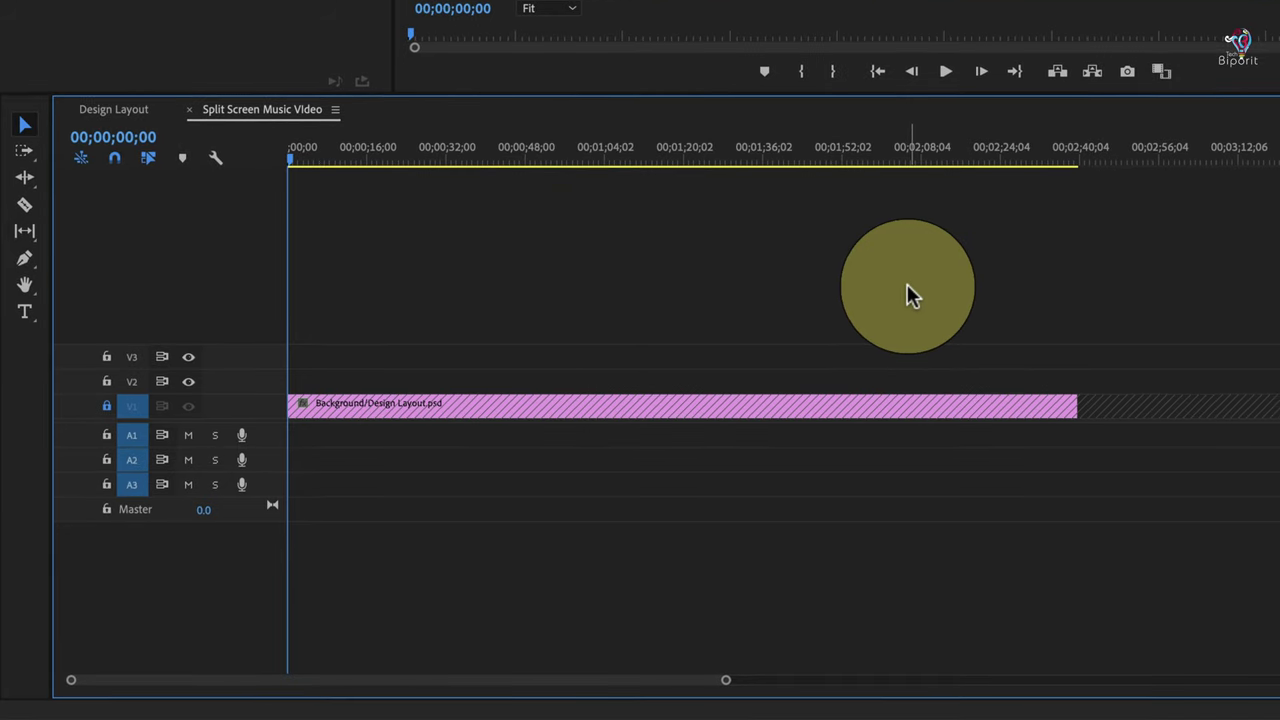
{"action": "left_click", "coordinate": [98, 110]}
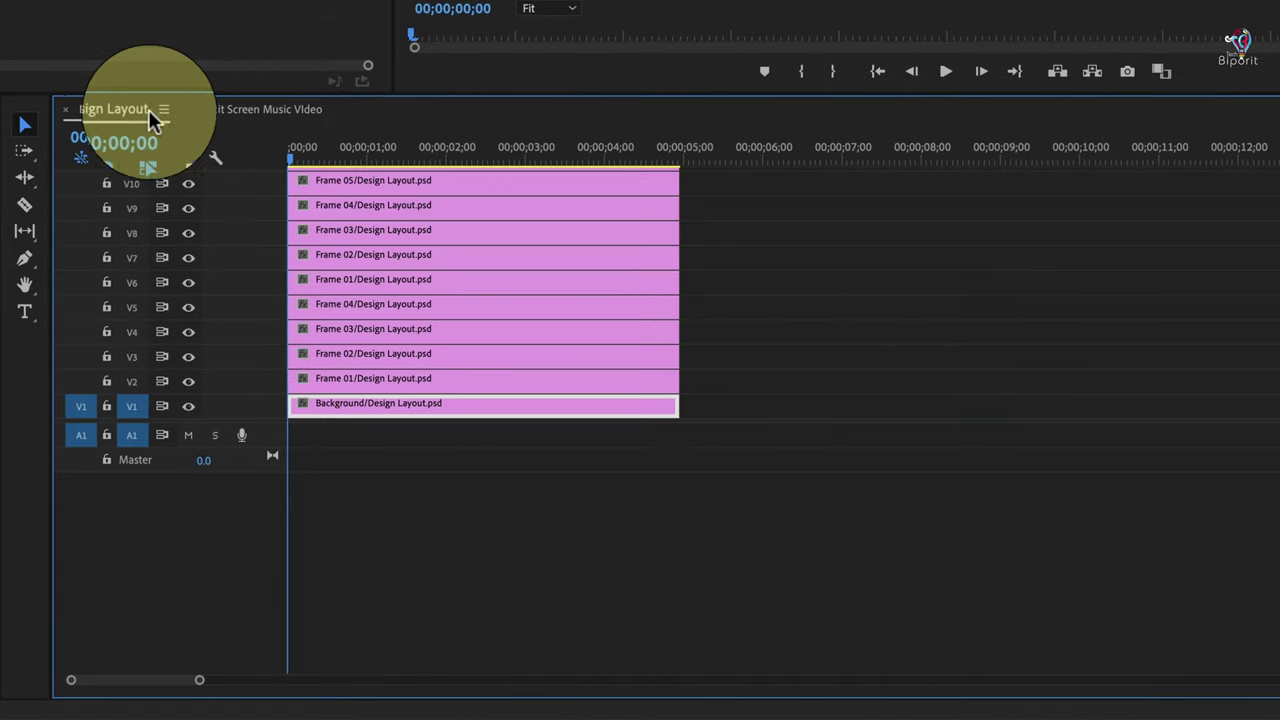
{"action": "left_click_drag", "start_coordinate": [714, 300], "coordinate": [395, 390]}
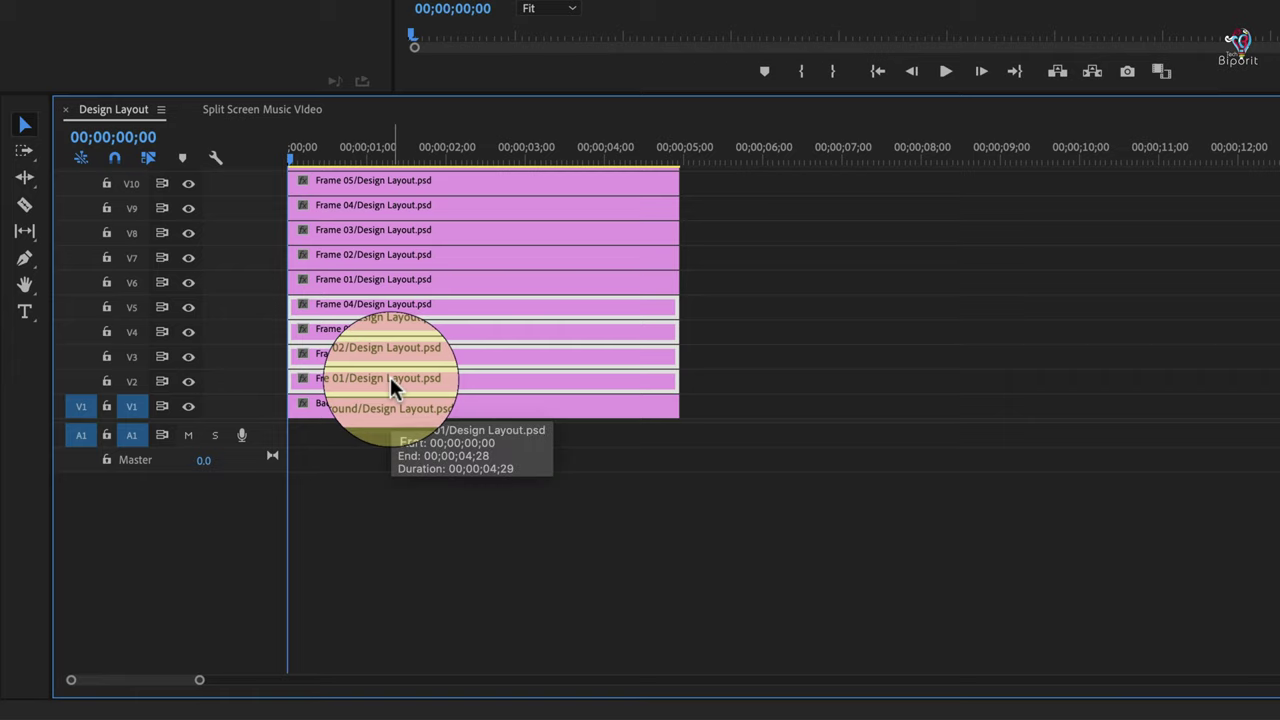
{"action": "mouse_move", "coordinate": [392, 388]}
{"action": "left_mouse_down"}
{"action": "mouse_move", "coordinate": [265, 128]}
{"action": "mouse_move", "coordinate": [300, 381]}
{"action": "mouse_move", "coordinate": [446, 368]}
{"action": "left_mouse_up"}
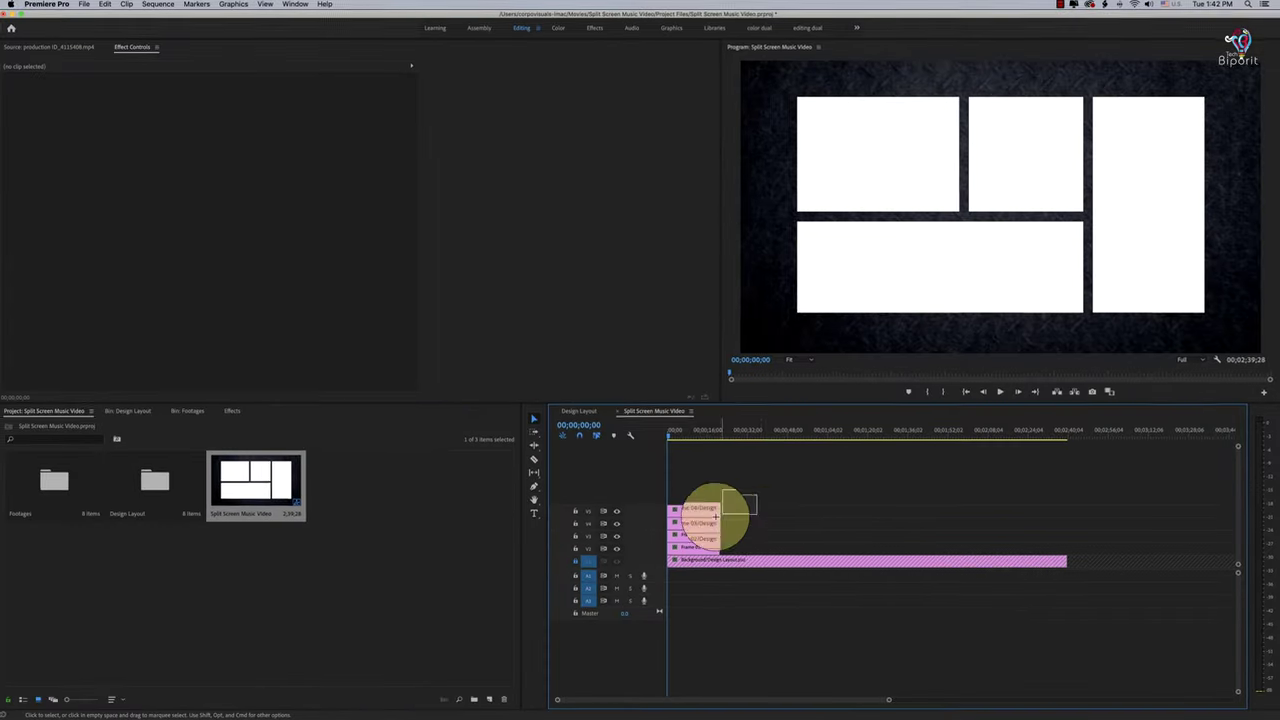
- Move Frame 01–04 up onto V3, V5, V7 and V9 with an empty track below each
{"action": "left_click_drag", "start_coordinate": [459, 400], "coordinate": [382, 409]}
{"action": "left_click_drag", "start_coordinate": [474, 453], "coordinate": [360, 352]}
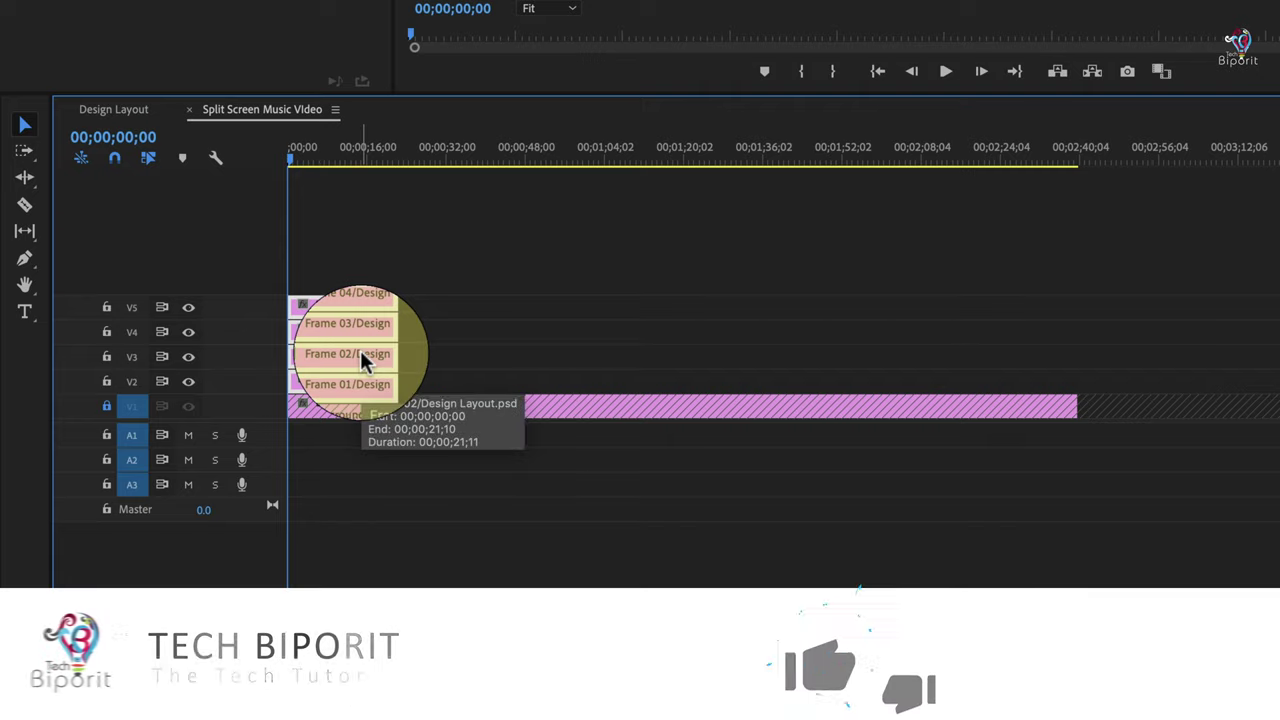
{"action": "key", "text": "alt+Up"}
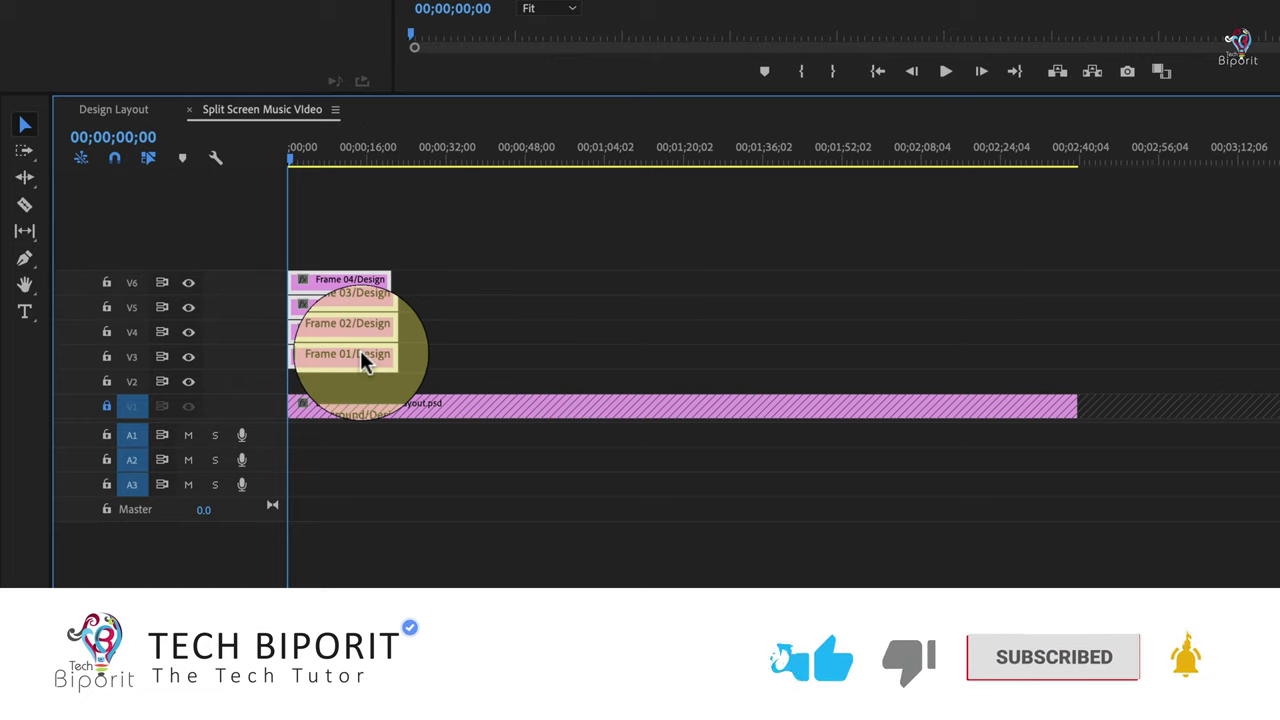
{"action": "left_click_drag", "start_coordinate": [410, 263], "coordinate": [312, 328]}
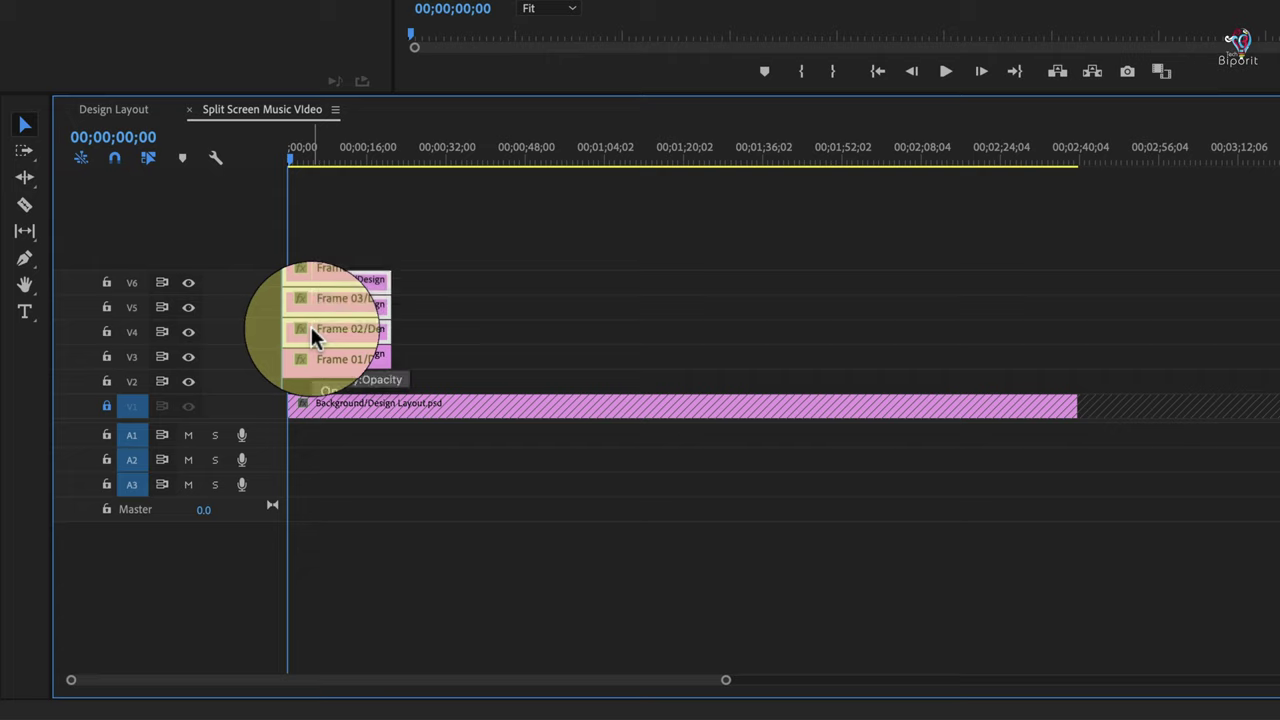
{"action": "mouse_move", "coordinate": [311, 326]}
{"action": "left_mouse_down"}
{"action": "mouse_move", "coordinate": [313, 240]}
{"action": "mouse_move", "coordinate": [340, 232]}
{"action": "left_mouse_up"}
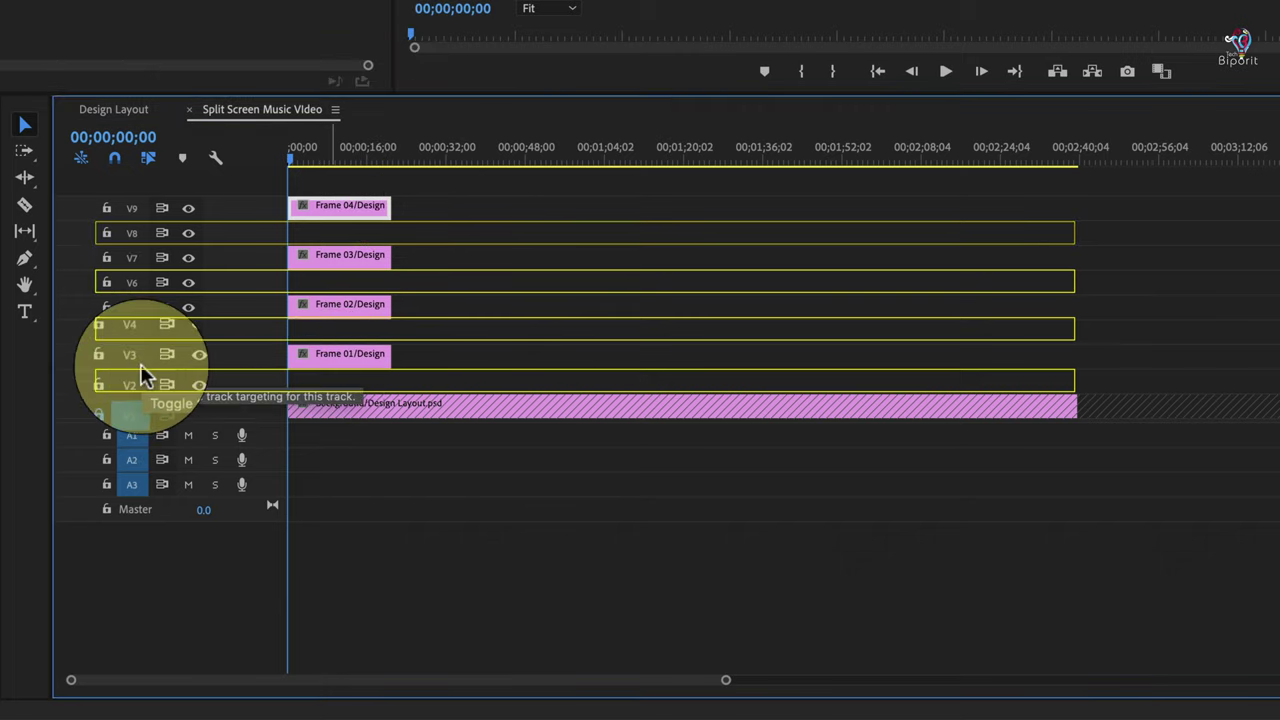
{"action": "left_click", "coordinate": [310, 353]}
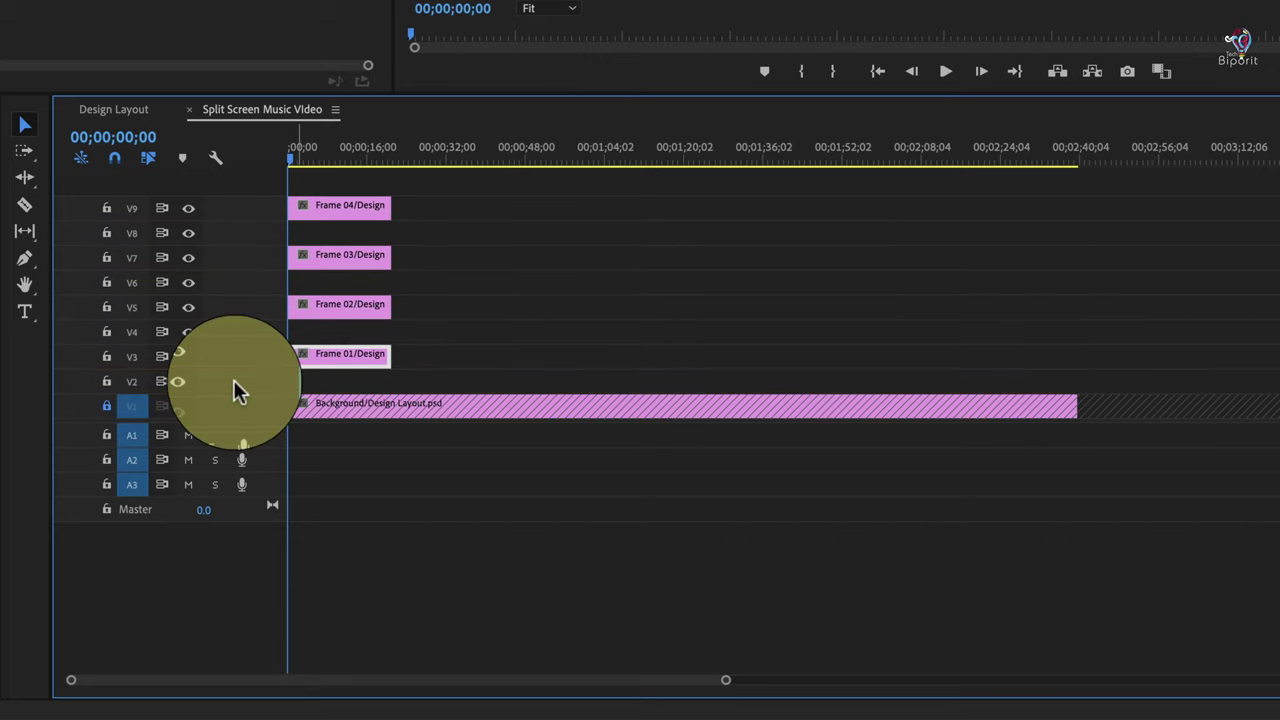
- Place the ukulele clip production ID_4115408.mp4's video on V2 at the sequence start
{"action": "left_click", "coordinate": [65, 270]}
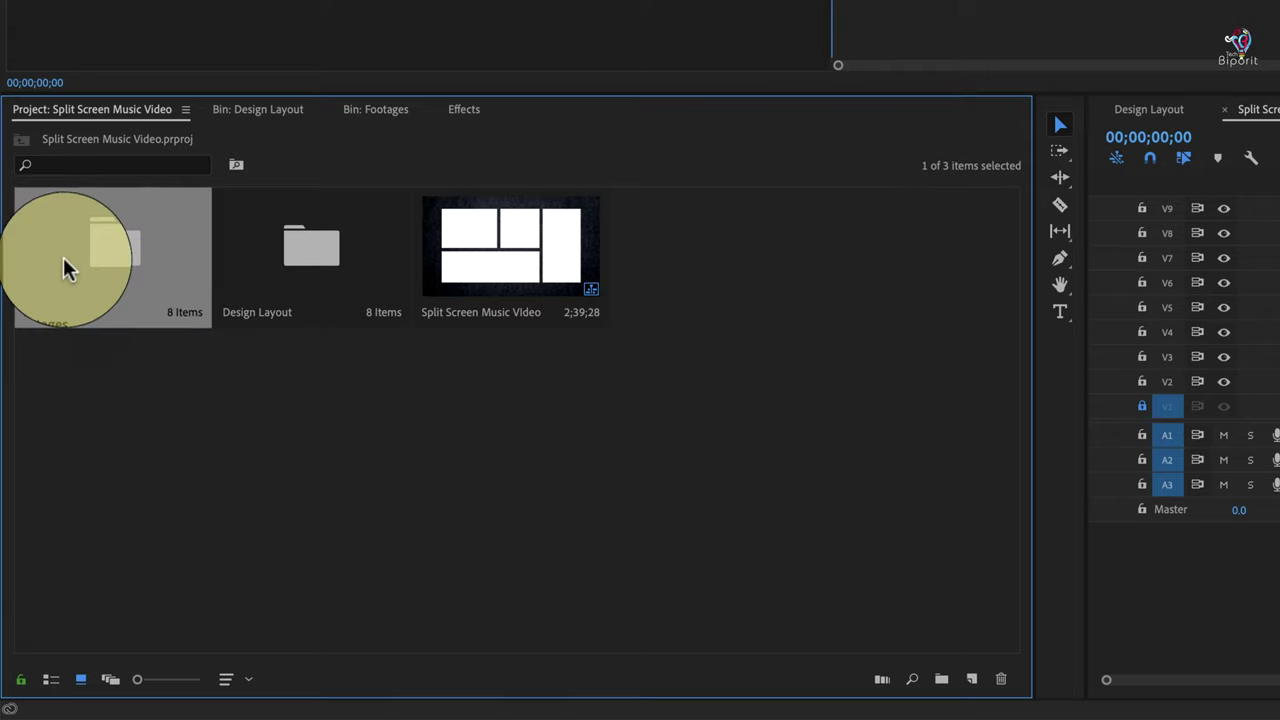
{"action": "double_click", "coordinate": [65, 270]}
{"action": "mouse_move", "coordinate": [134, 545]}
{"action": "left_mouse_down"}
{"action": "mouse_move", "coordinate": [301, 374]}
{"action": "mouse_move", "coordinate": [256, 377]}
{"action": "left_mouse_up"}
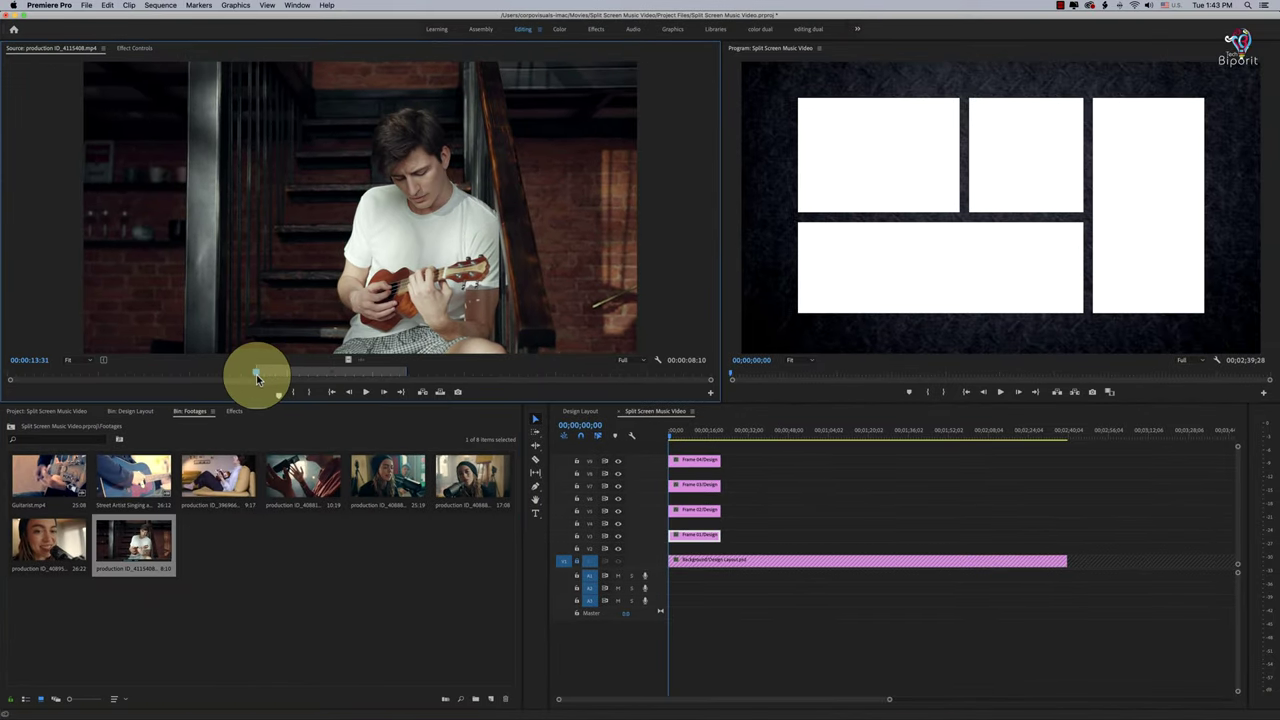
{"action": "left_click_drag", "start_coordinate": [265, 375], "coordinate": [406, 378]}
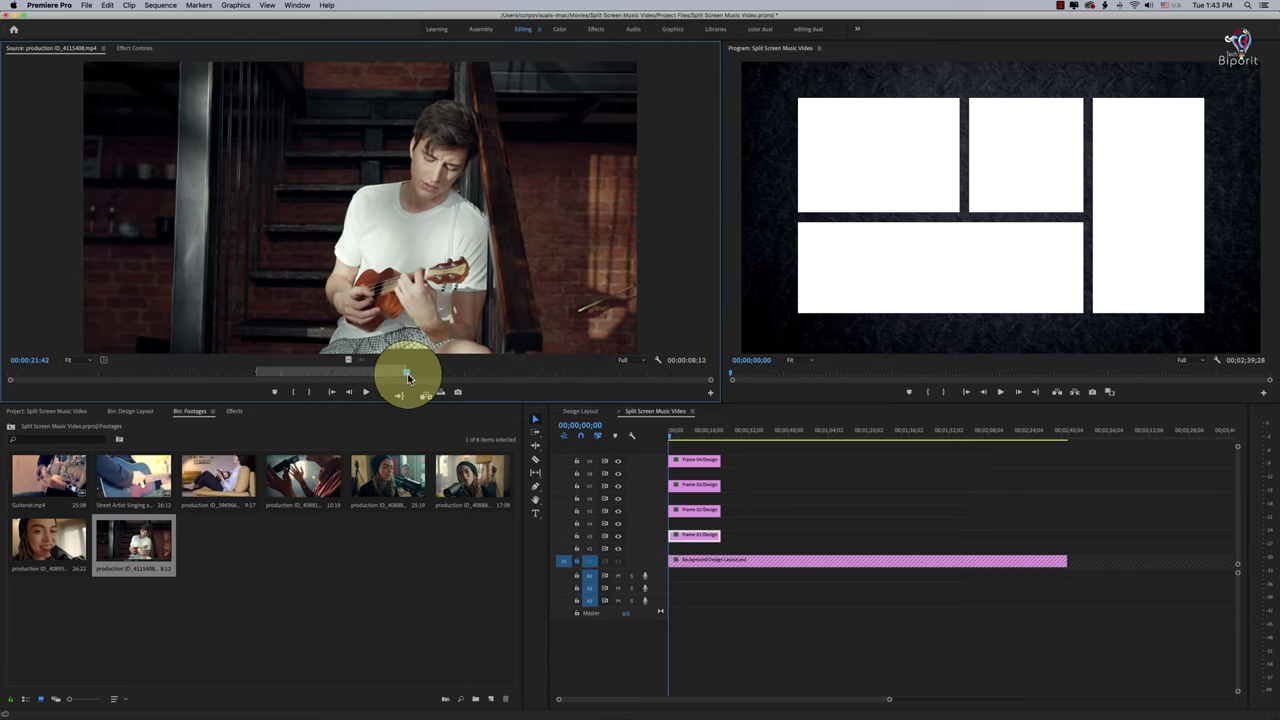
{"action": "left_click_drag", "start_coordinate": [348, 362], "coordinate": [599, 548]}
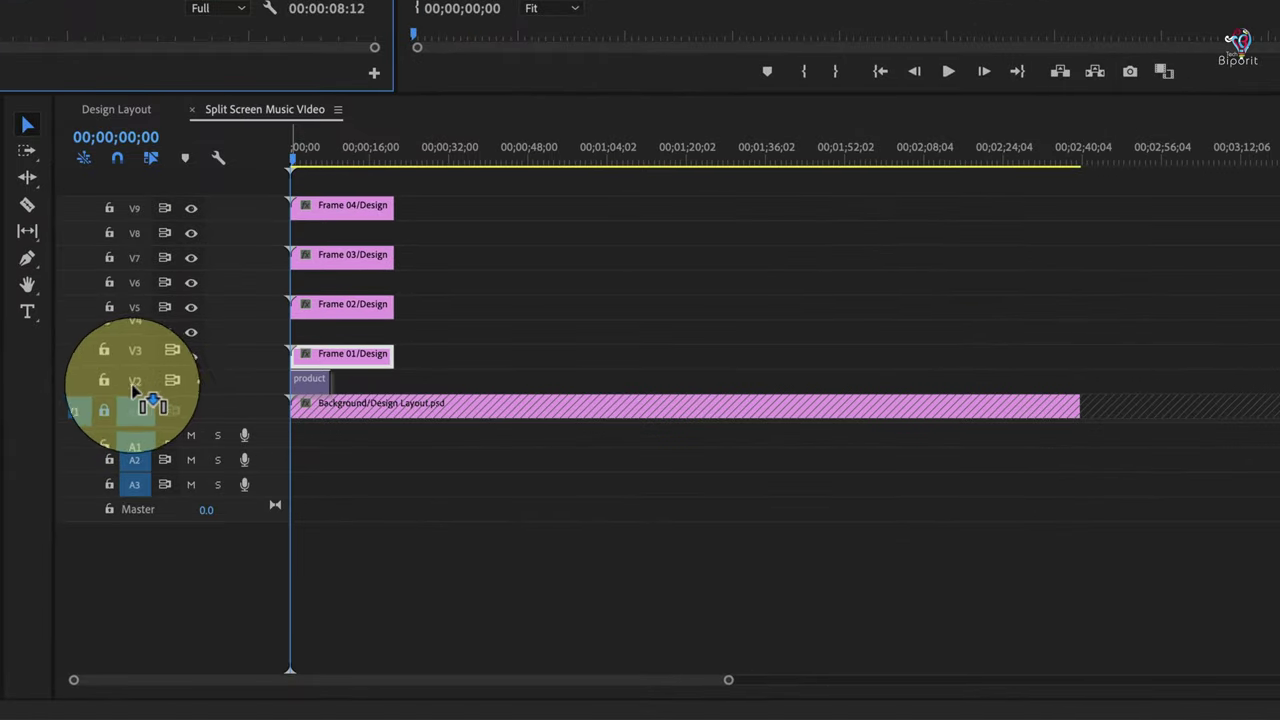
{"action": "left_click_drag", "start_coordinate": [133, 388], "coordinate": [308, 380]}
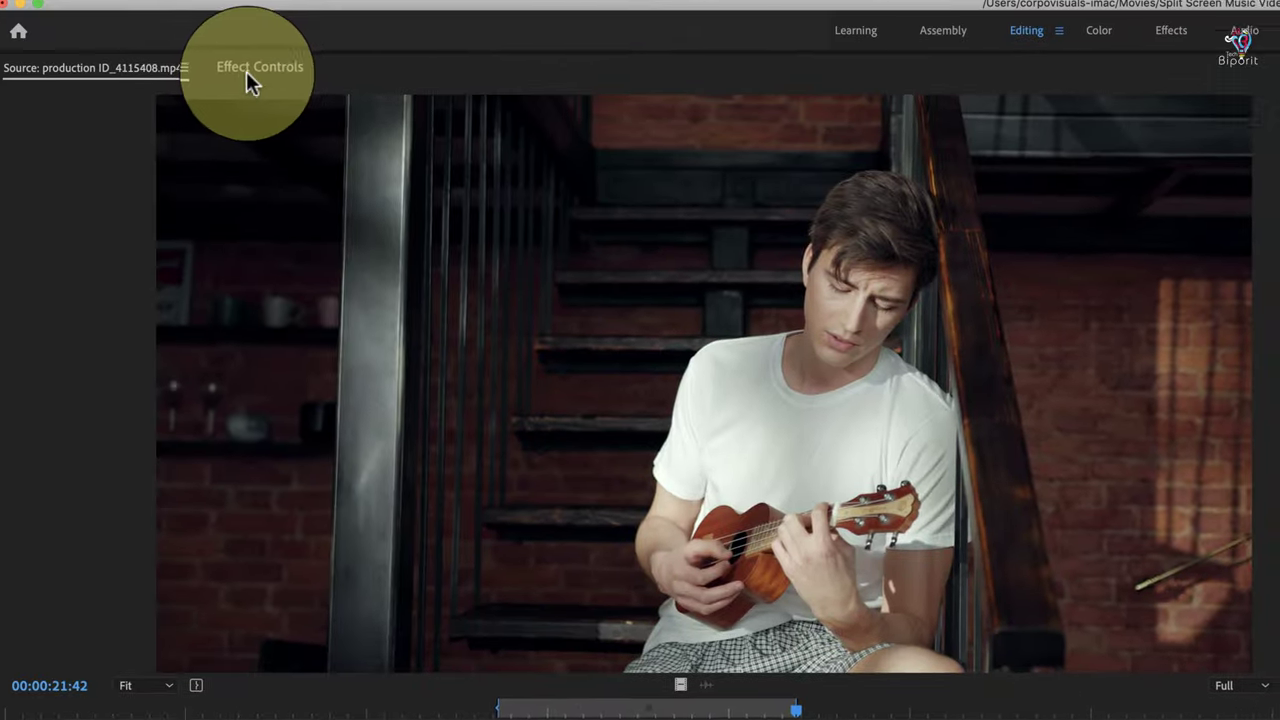
- Scale the ukulele clip to 39 at position 1338.9, 540 and nest it
{"action": "left_click", "coordinate": [256, 70]}
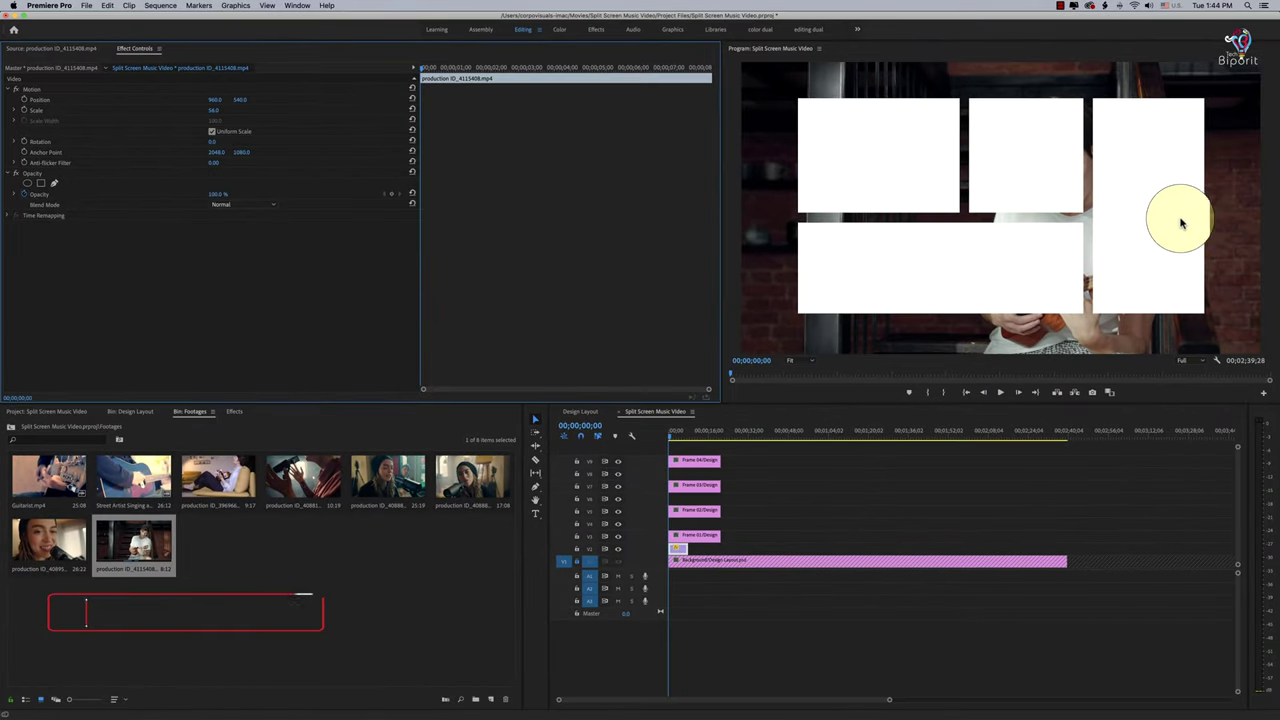
{"action": "left_click_drag", "start_coordinate": [222, 99], "coordinate": [300, 99]}
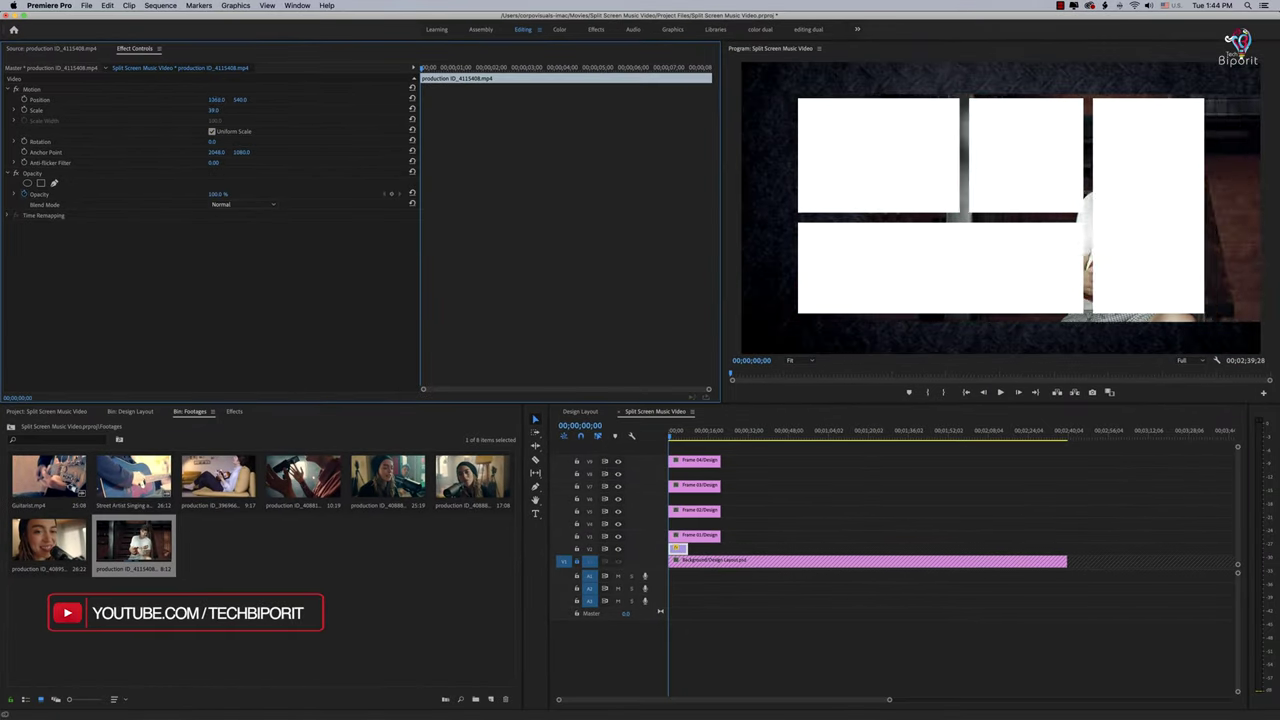
{"action": "left_click", "coordinate": [677, 535]}
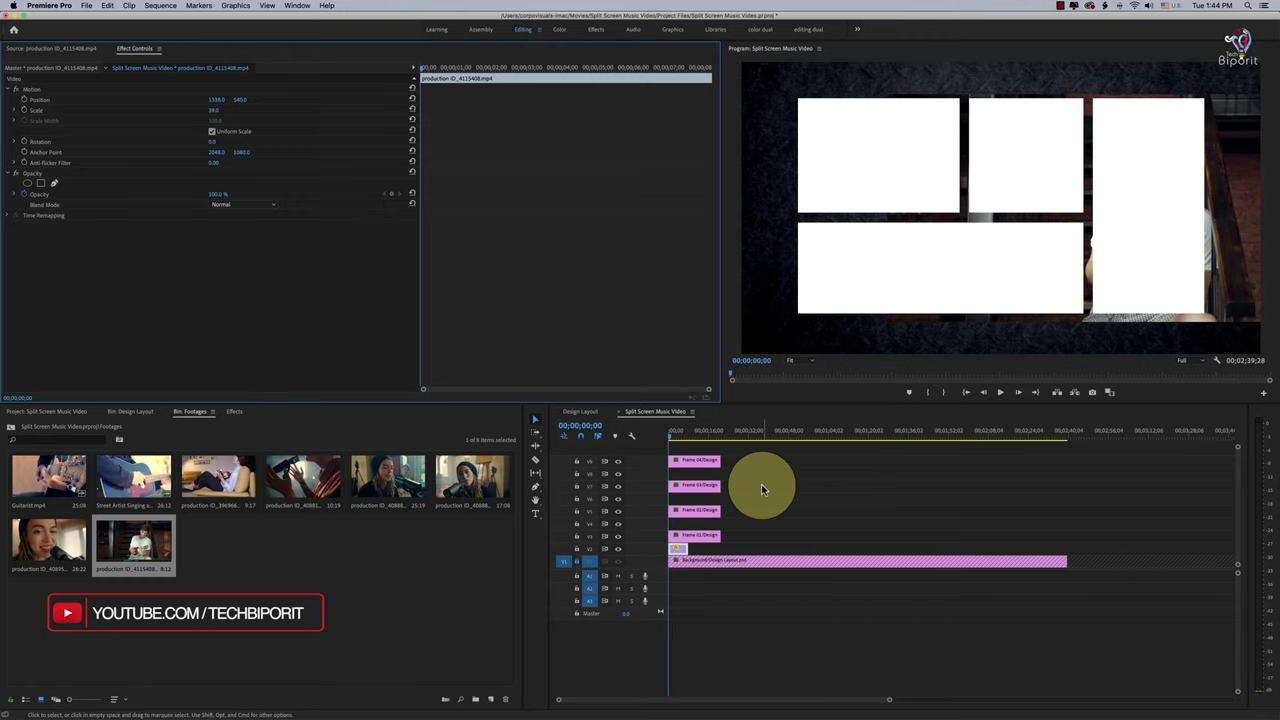
{"action": "right_click", "coordinate": [681, 553]}
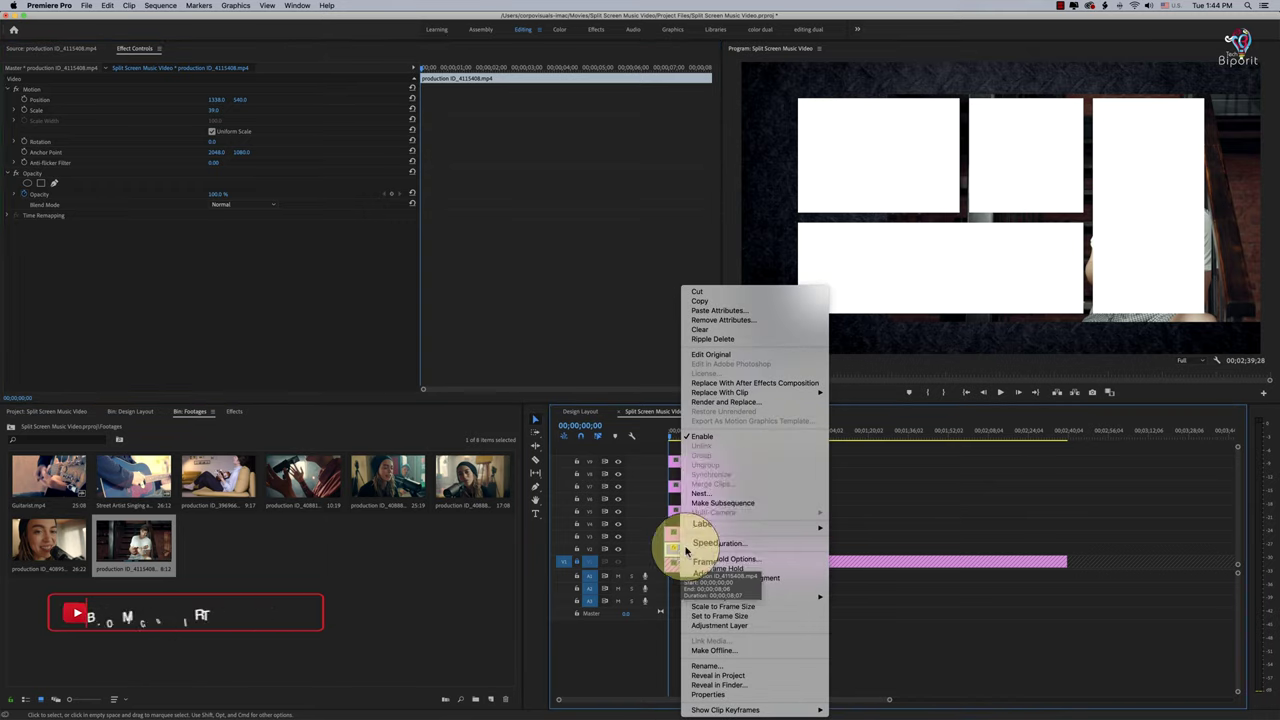
{"action": "left_click", "coordinate": [714, 495]}
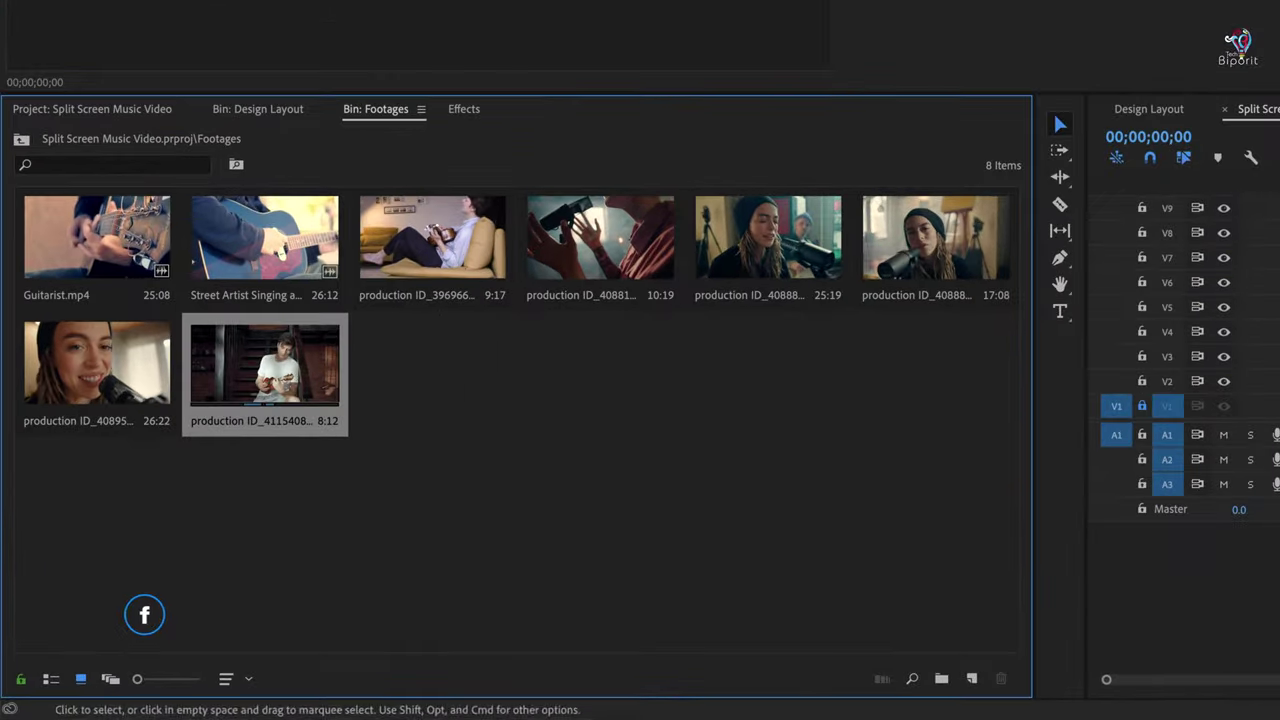
- Apply Track Matte Key to the nested ukulele clip with Matte set to Video 3
{"action": "left_click", "coordinate": [463, 110]}
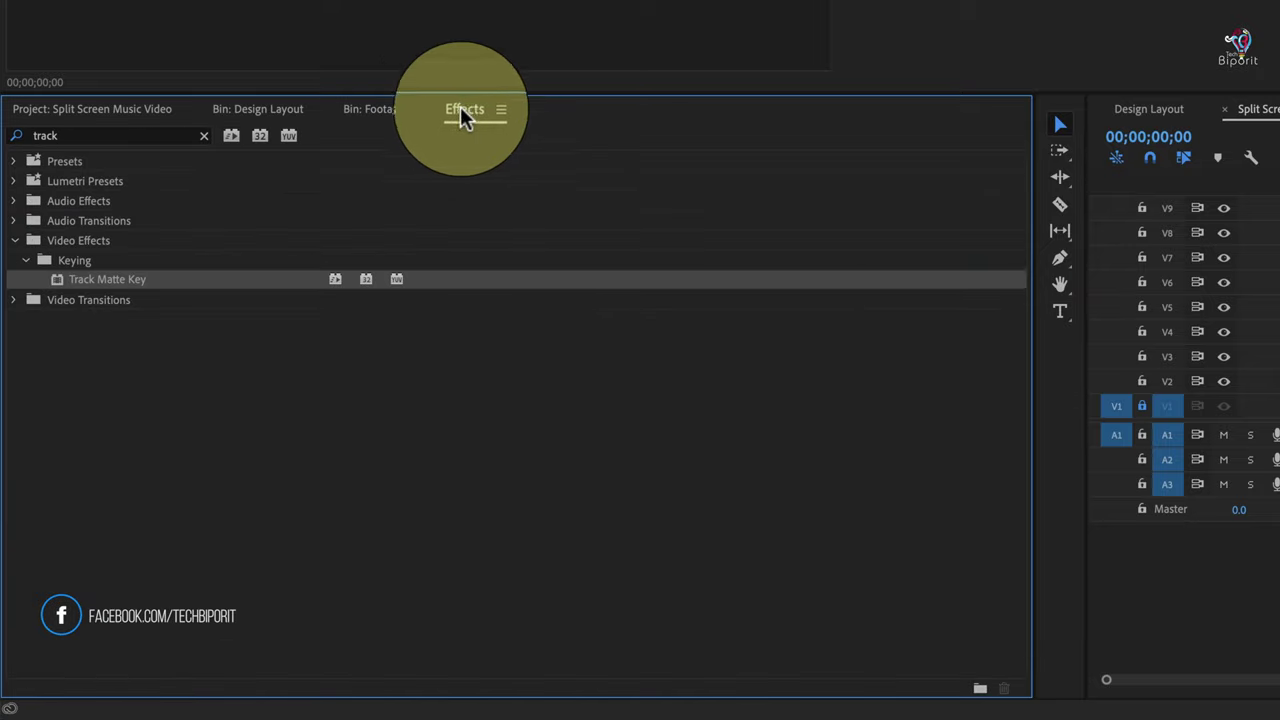
{"action": "left_click", "coordinate": [95, 136]}
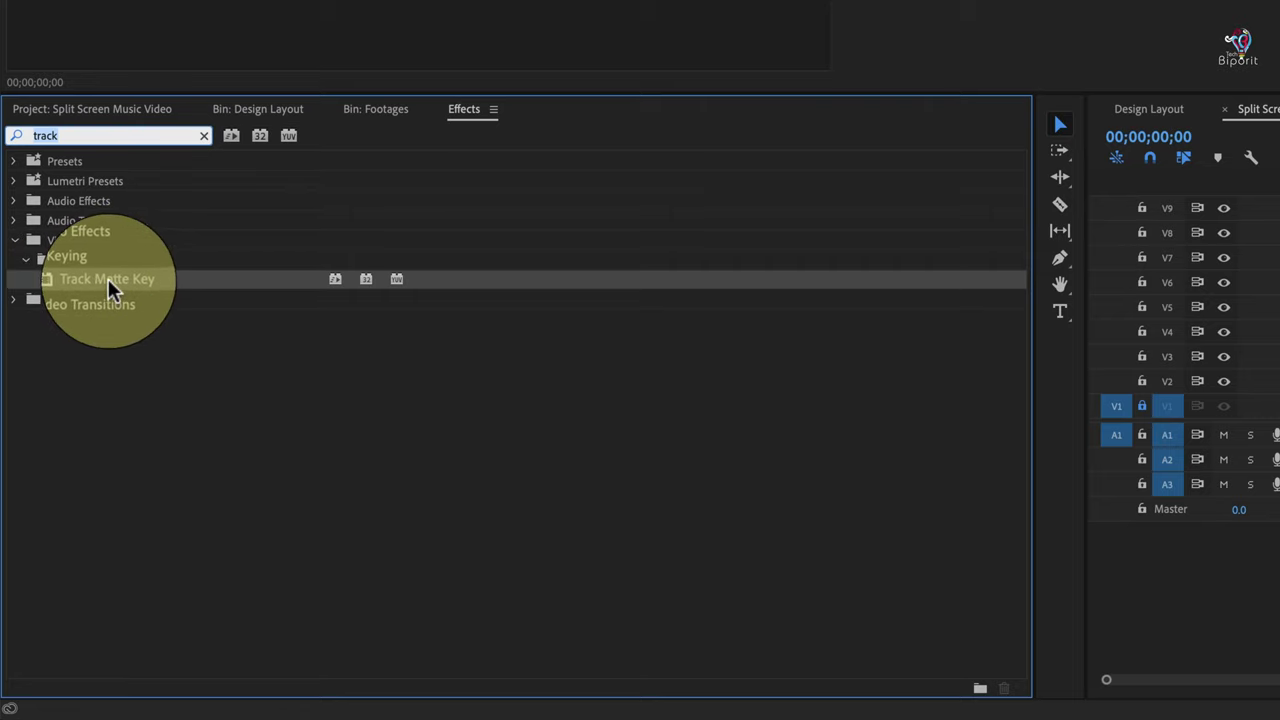
{"action": "left_click_drag", "start_coordinate": [110, 290], "coordinate": [313, 388]}
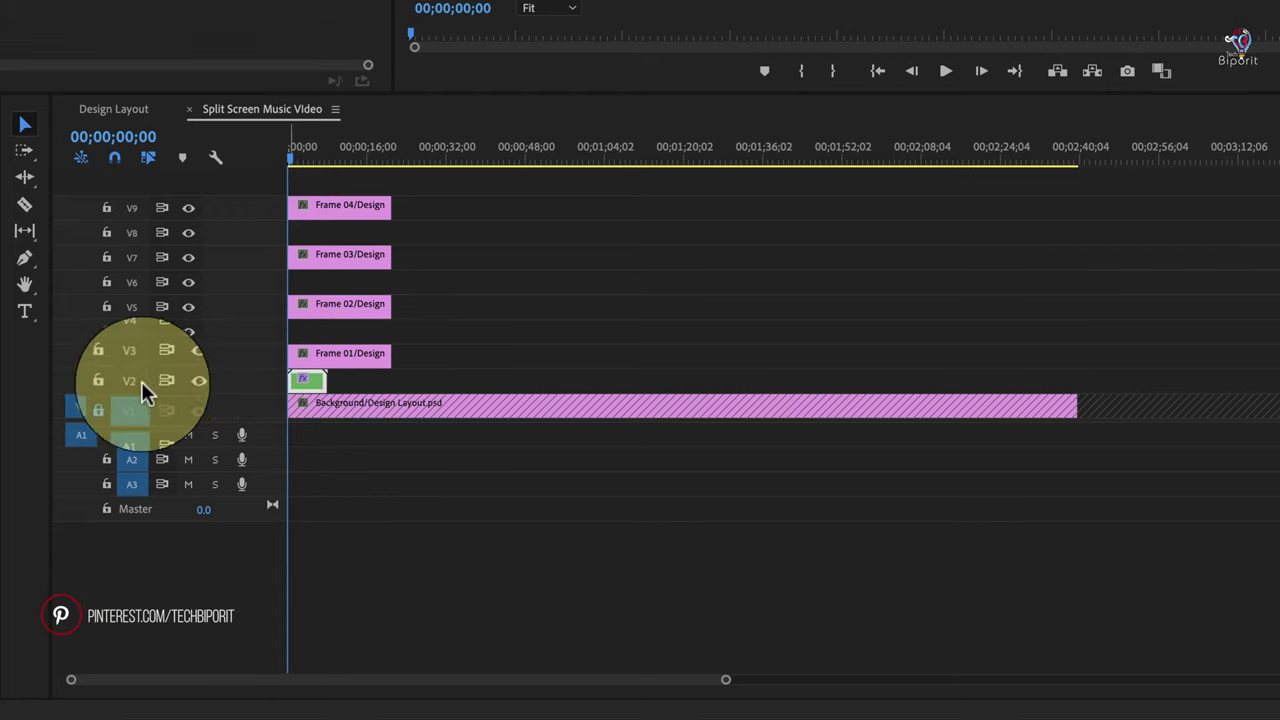
{"action": "left_click", "coordinate": [318, 355]}
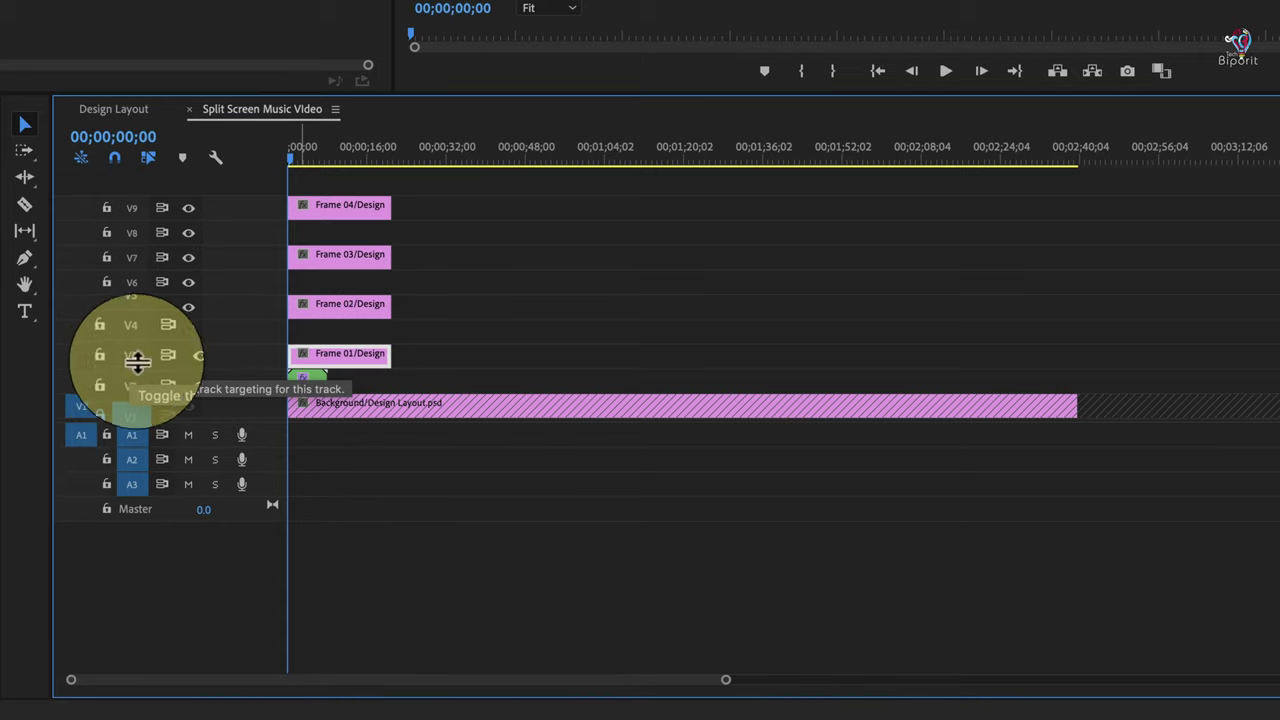
{"action": "left_click", "coordinate": [306, 379]}
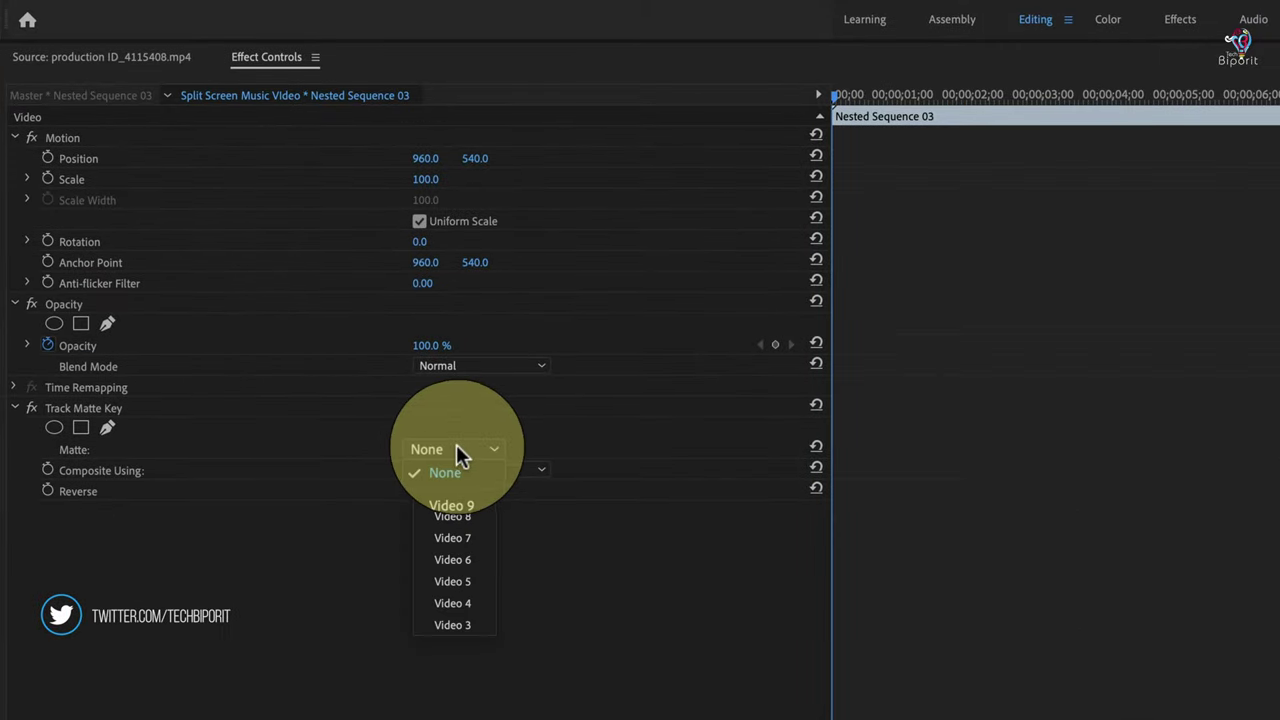
{"action": "left_click", "coordinate": [447, 626]}
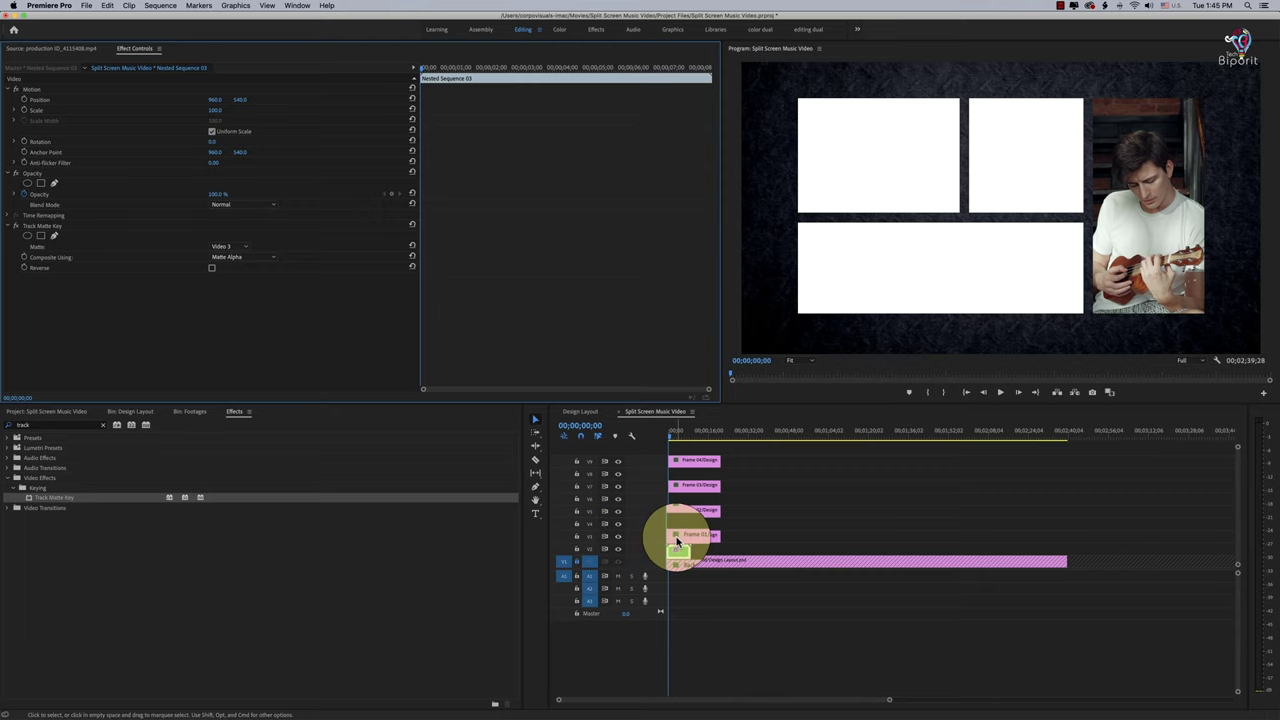
- Trim the clips shorter, play back the four-frame split screen, and return to the start
{"action": "key", "text": "equal"}
{"action": "key", "text": "equal"}
{"action": "mouse_move", "coordinate": [886, 491]}
{"action": "left_mouse_down"}
{"action": "mouse_move", "coordinate": [871, 531]}
{"action": "mouse_move", "coordinate": [767, 536]}
{"action": "left_mouse_up"}
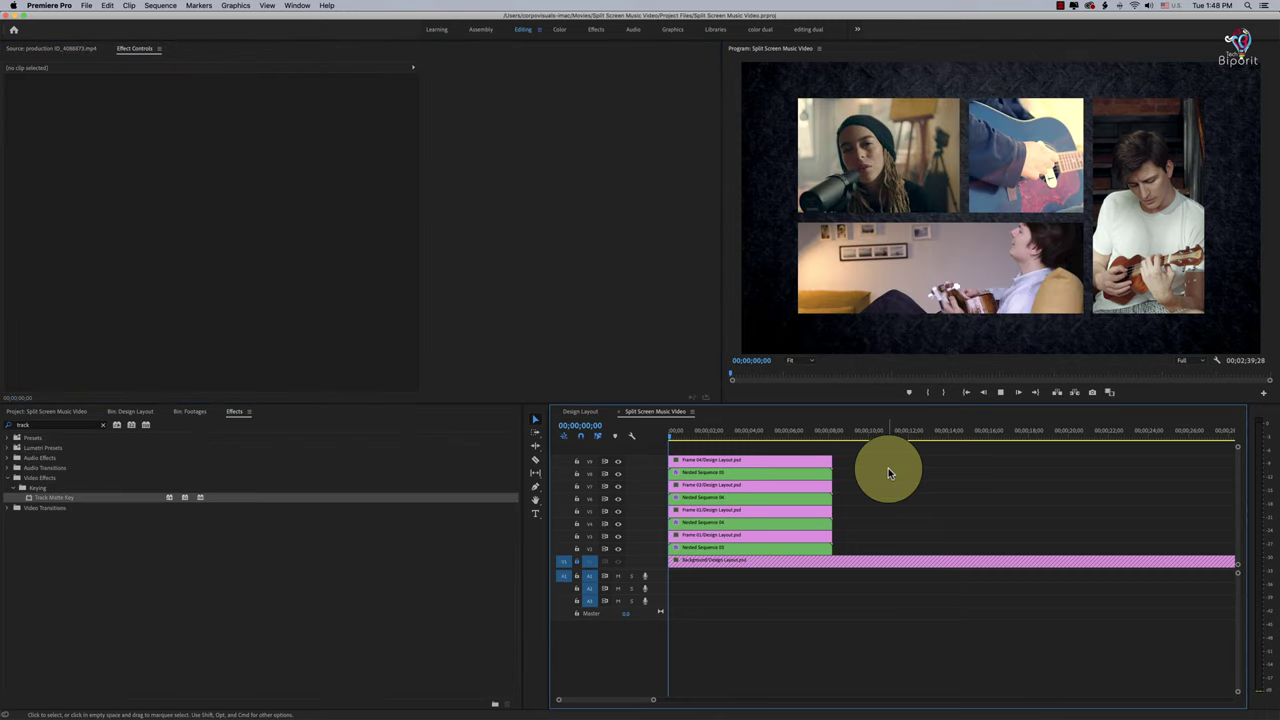
{"action": "key", "text": "space"}
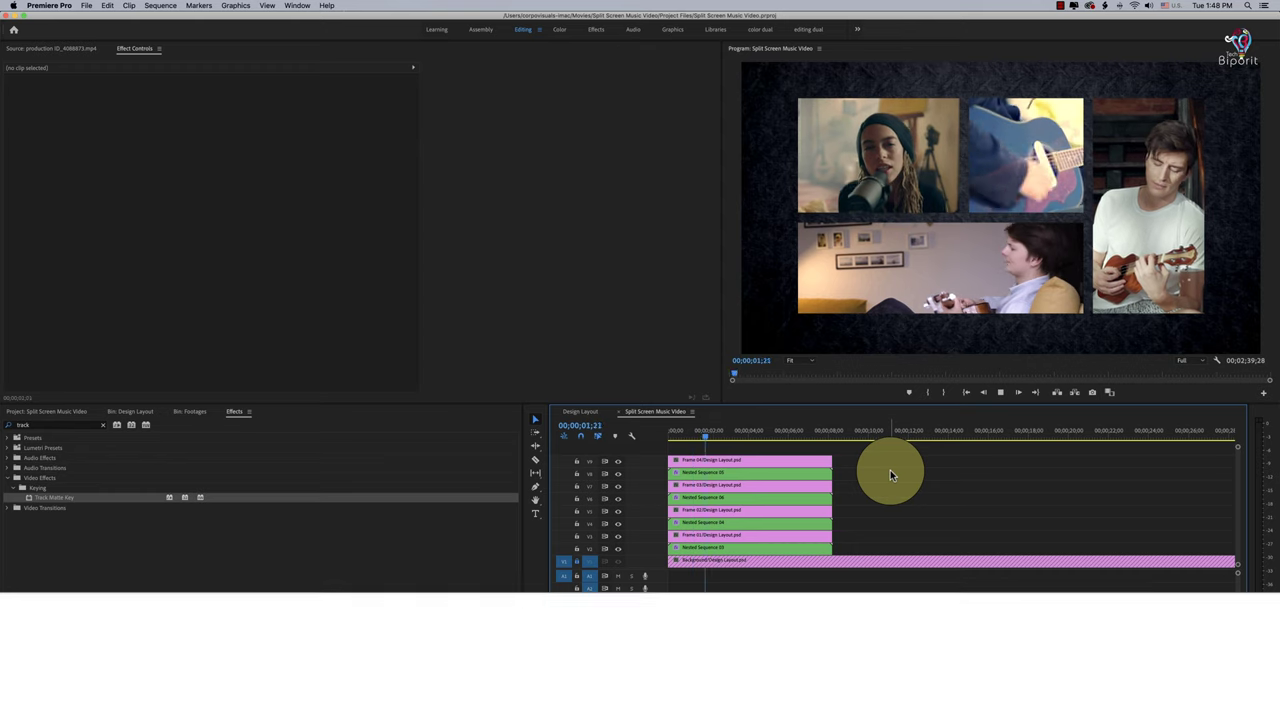
{"action": "key", "text": "space"}
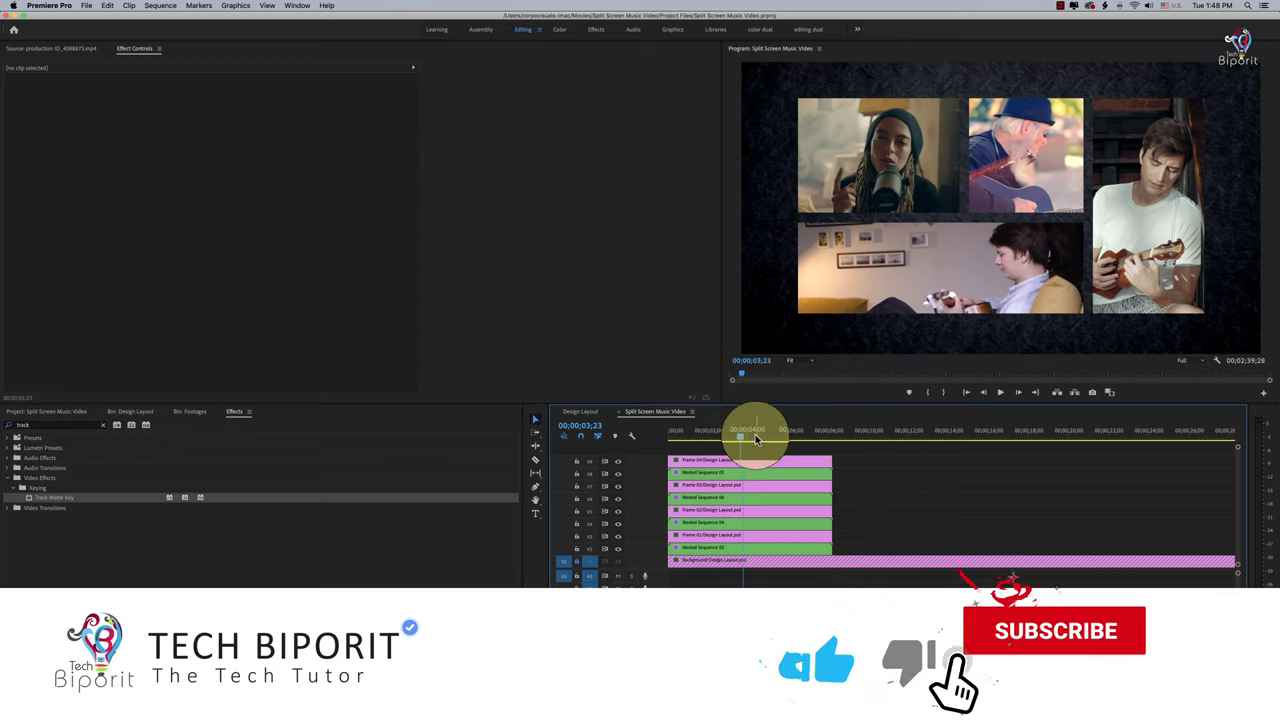
{"action": "left_click_drag", "start_coordinate": [755, 440], "coordinate": [571, 437]}
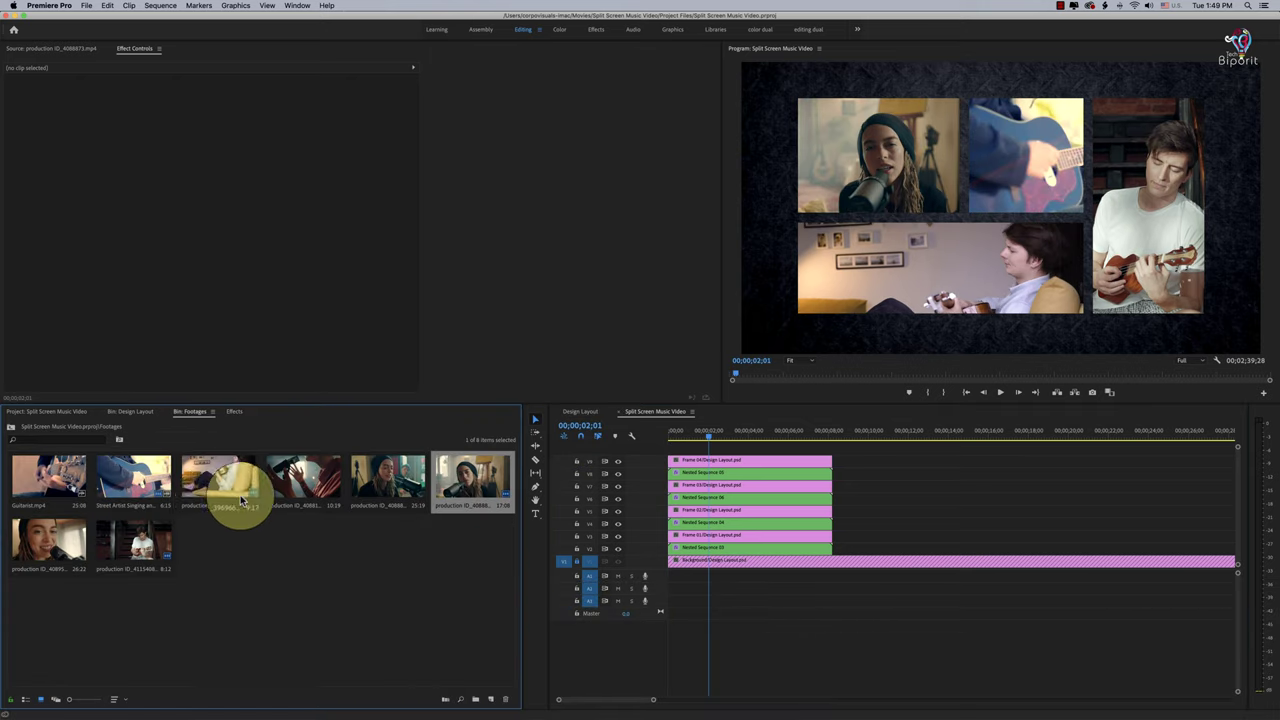
- Place production ID_4088193.mp4 on V2 after the intro, scaled to 75 at position 627, 540
{"action": "mouse_move", "coordinate": [216, 475]}
{"action": "left_mouse_down"}
{"action": "mouse_move", "coordinate": [932, 535]}
{"action": "mouse_move", "coordinate": [943, 549]}
{"action": "left_mouse_up"}
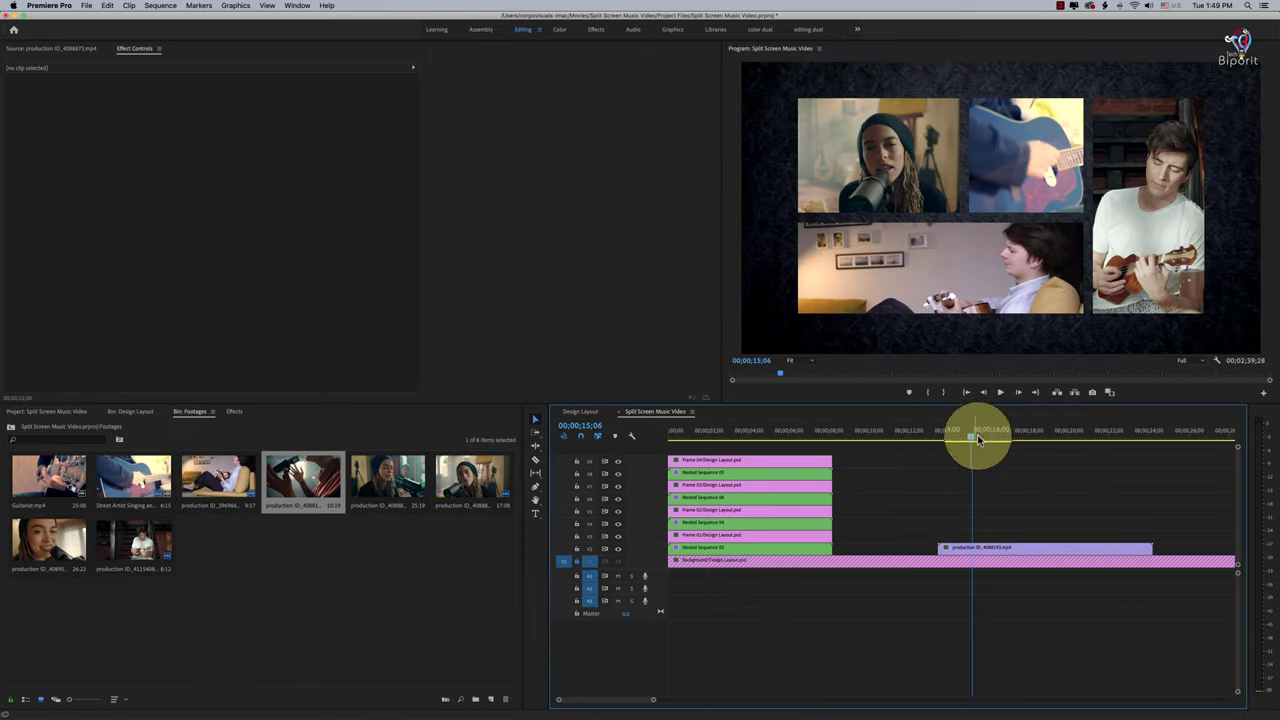
{"action": "left_click", "coordinate": [980, 547]}
{"action": "left_click_drag", "start_coordinate": [214, 111], "coordinate": [190, 111]}
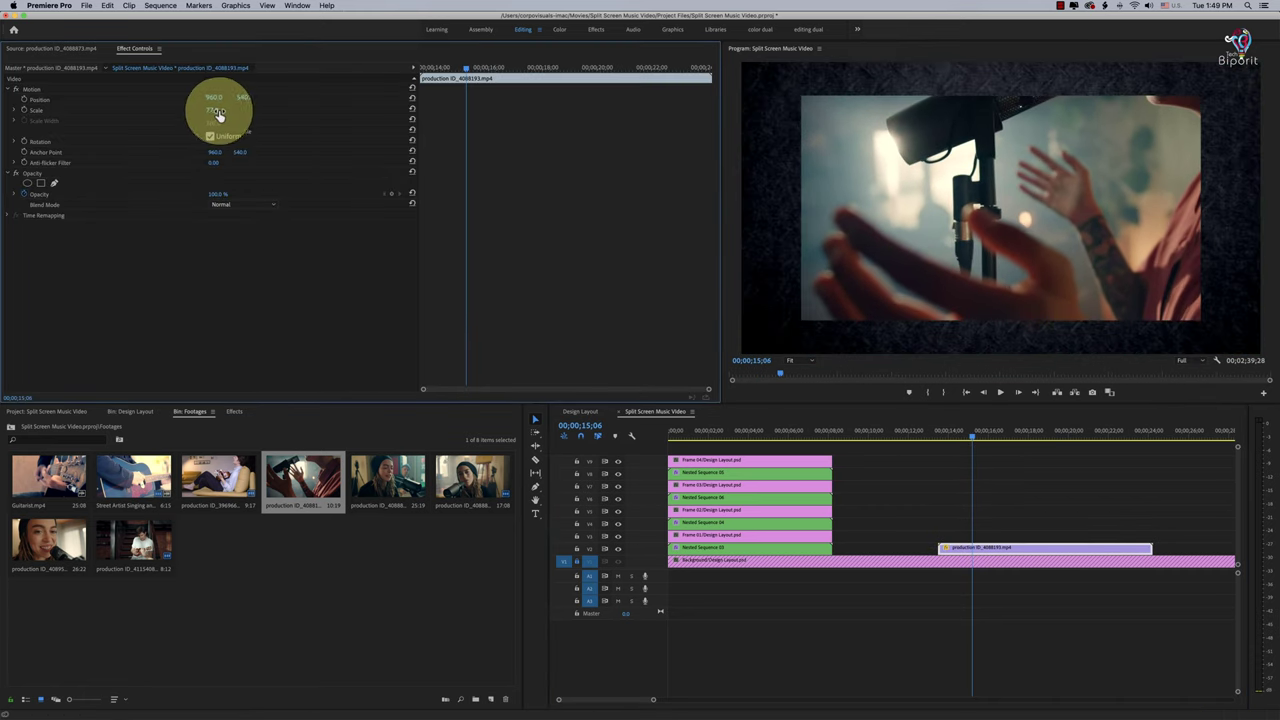
{"action": "left_click_drag", "start_coordinate": [213, 110], "coordinate": [72, 487]}
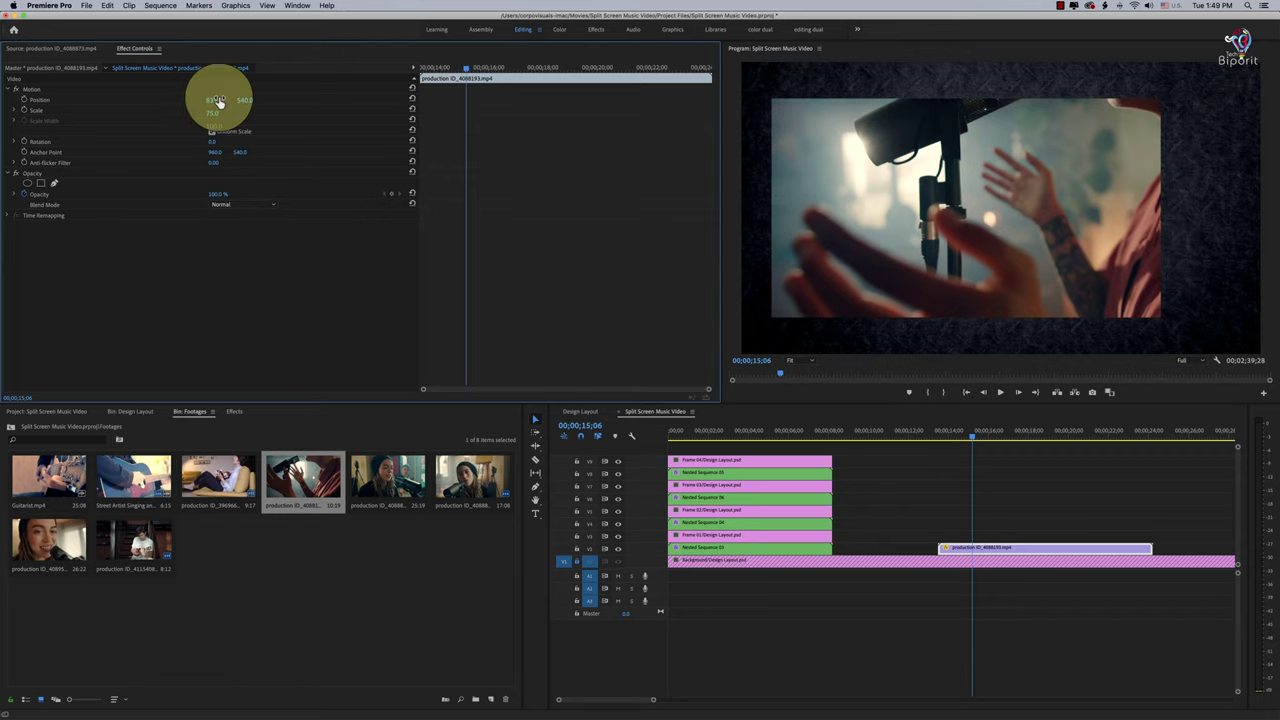
{"action": "left_click_drag", "start_coordinate": [218, 101], "coordinate": [412, 80]}
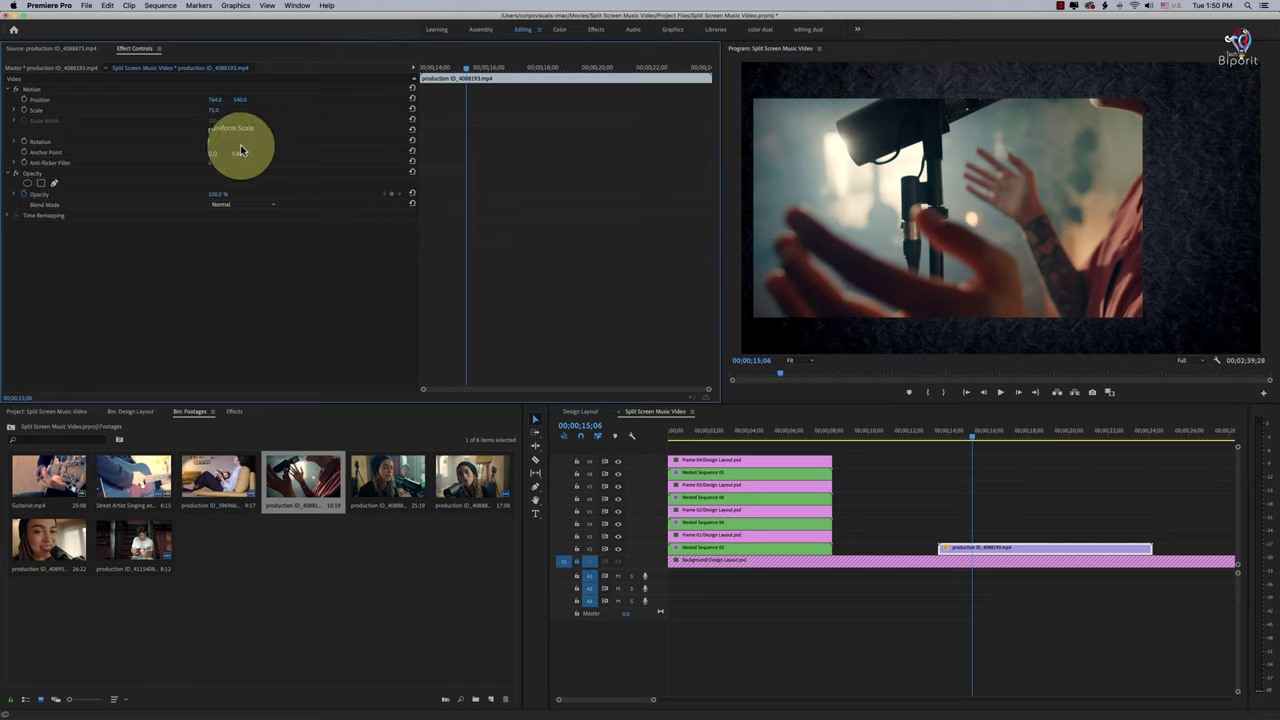
{"action": "left_click_drag", "start_coordinate": [214, 101], "coordinate": [170, 101]}
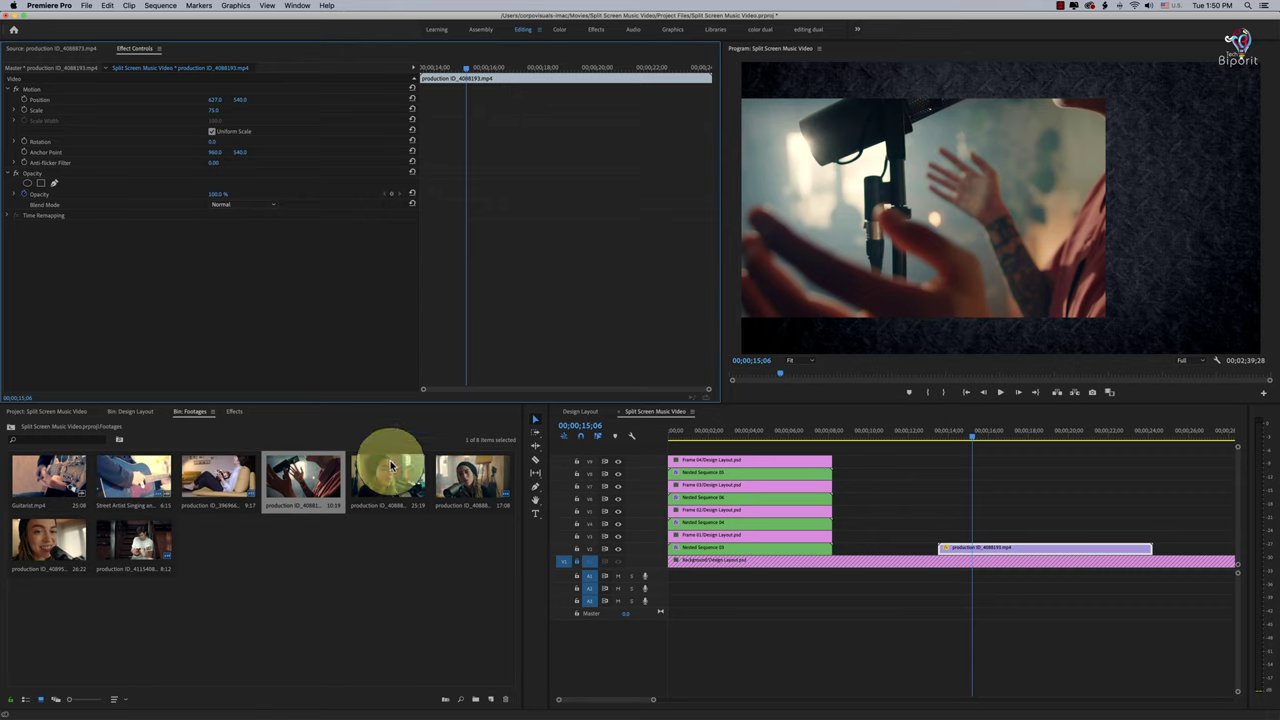
{"action": "left_click", "coordinate": [234, 411]}
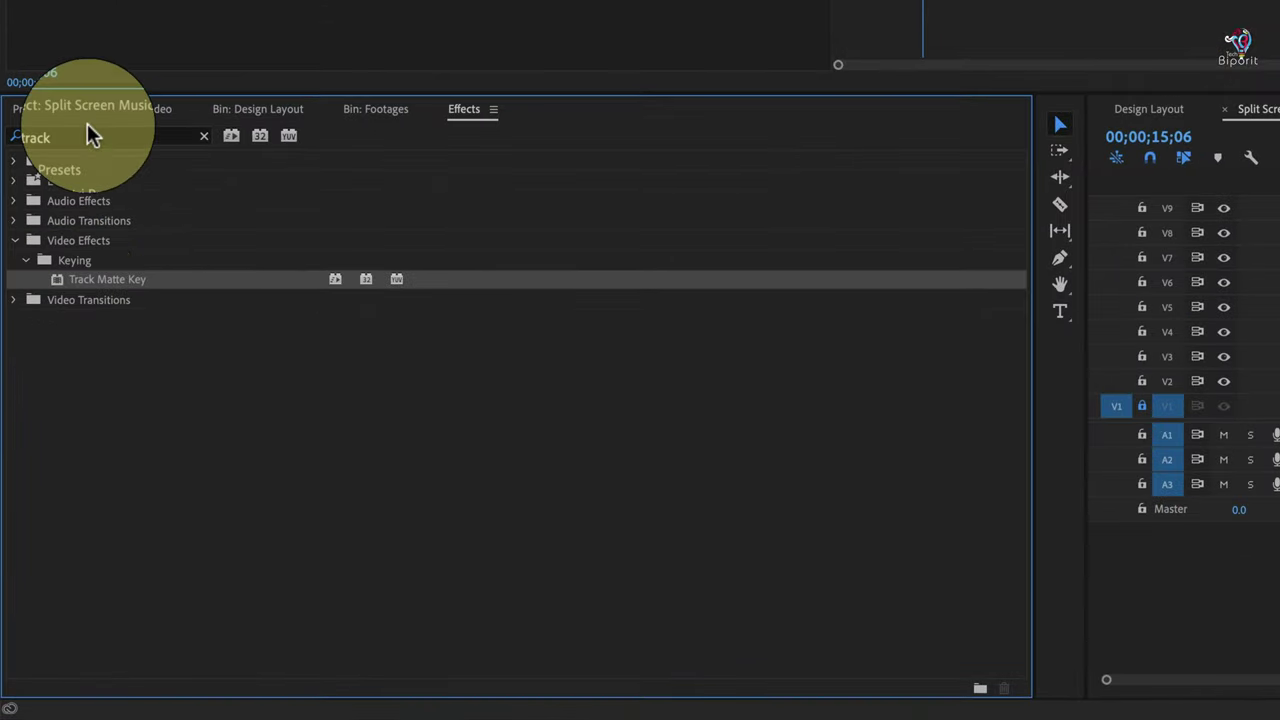
- Crop production ID_4088193.mp4 to Left 18% and Right 31.9%, forming a near-square panel
{"action": "double_click", "coordinate": [90, 136]}
{"action": "type", "text": "crop"}
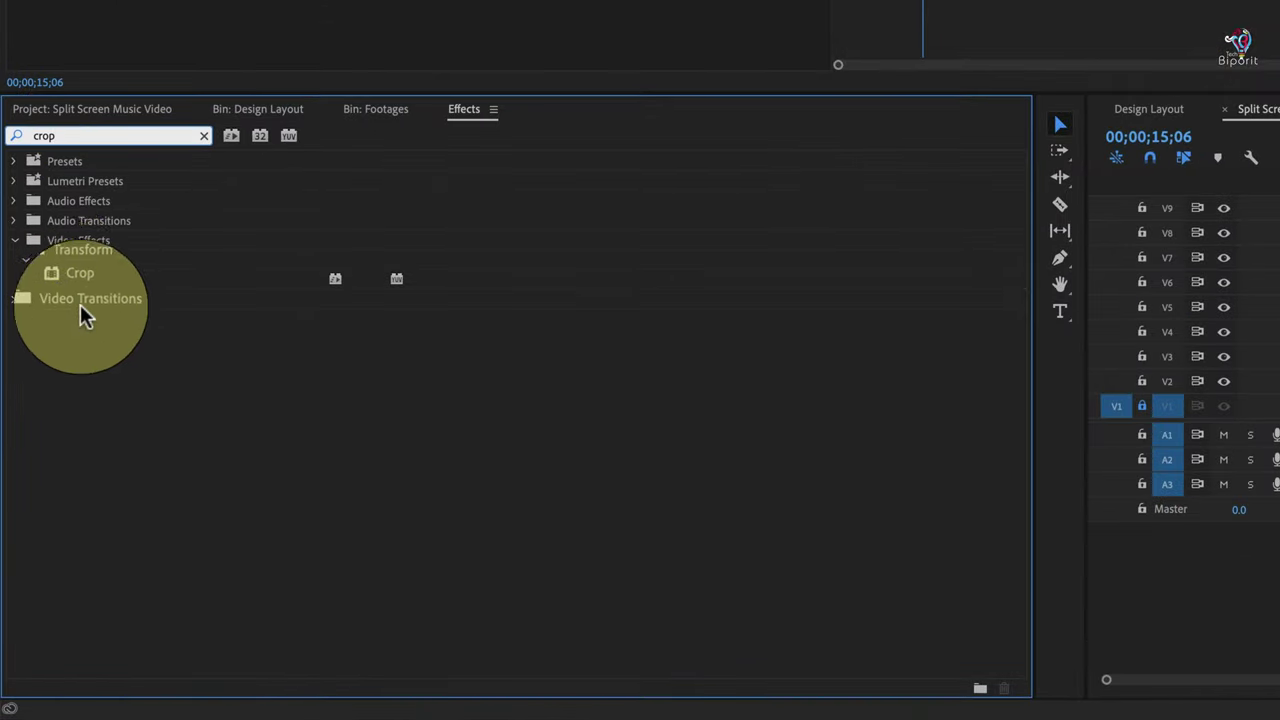
{"action": "mouse_move", "coordinate": [80, 273]}
{"action": "left_mouse_down"}
{"action": "mouse_move", "coordinate": [1015, 338]}
{"action": "mouse_move", "coordinate": [985, 380]}
{"action": "left_mouse_up"}
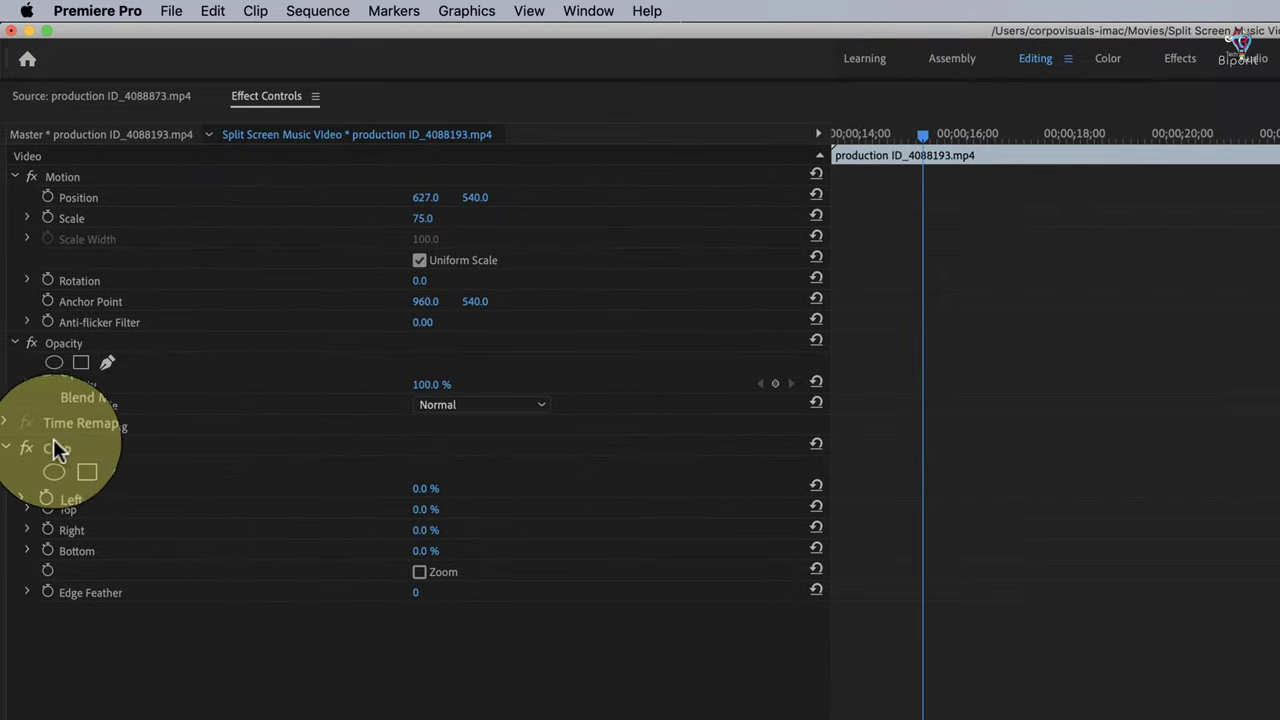
{"action": "left_click", "coordinate": [58, 452]}
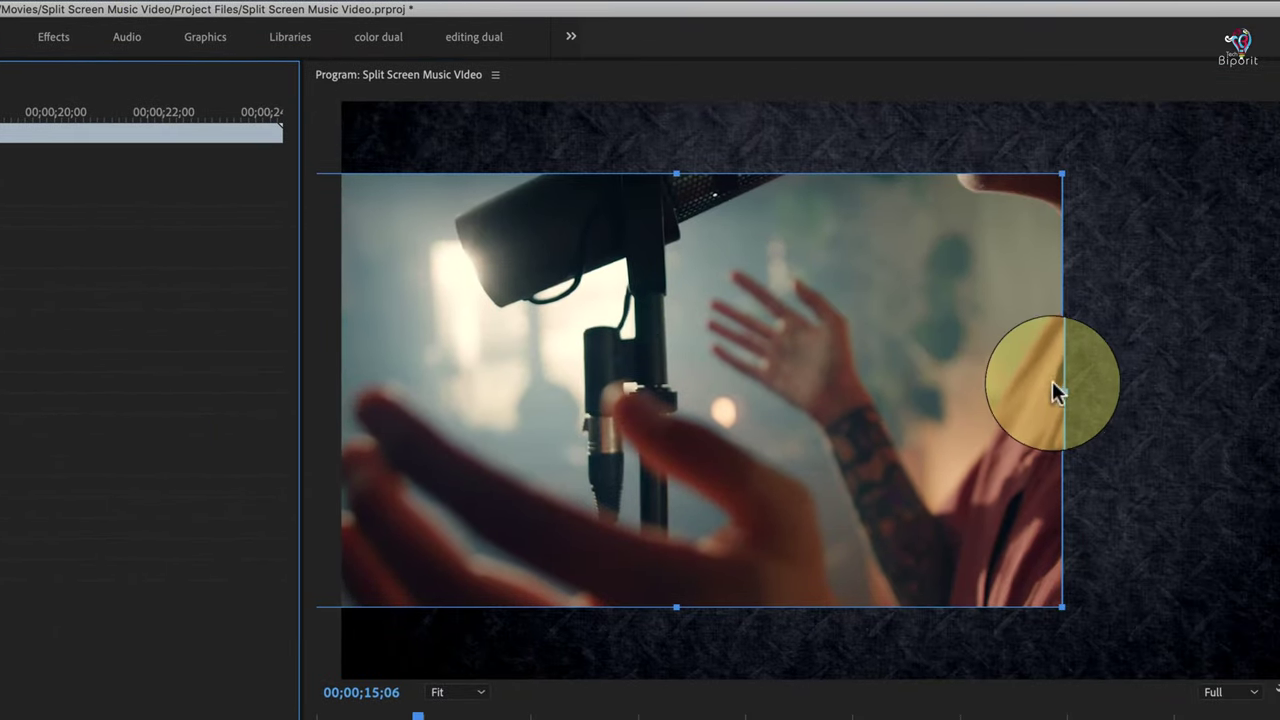
{"action": "left_click_drag", "start_coordinate": [1062, 384], "coordinate": [829, 391]}
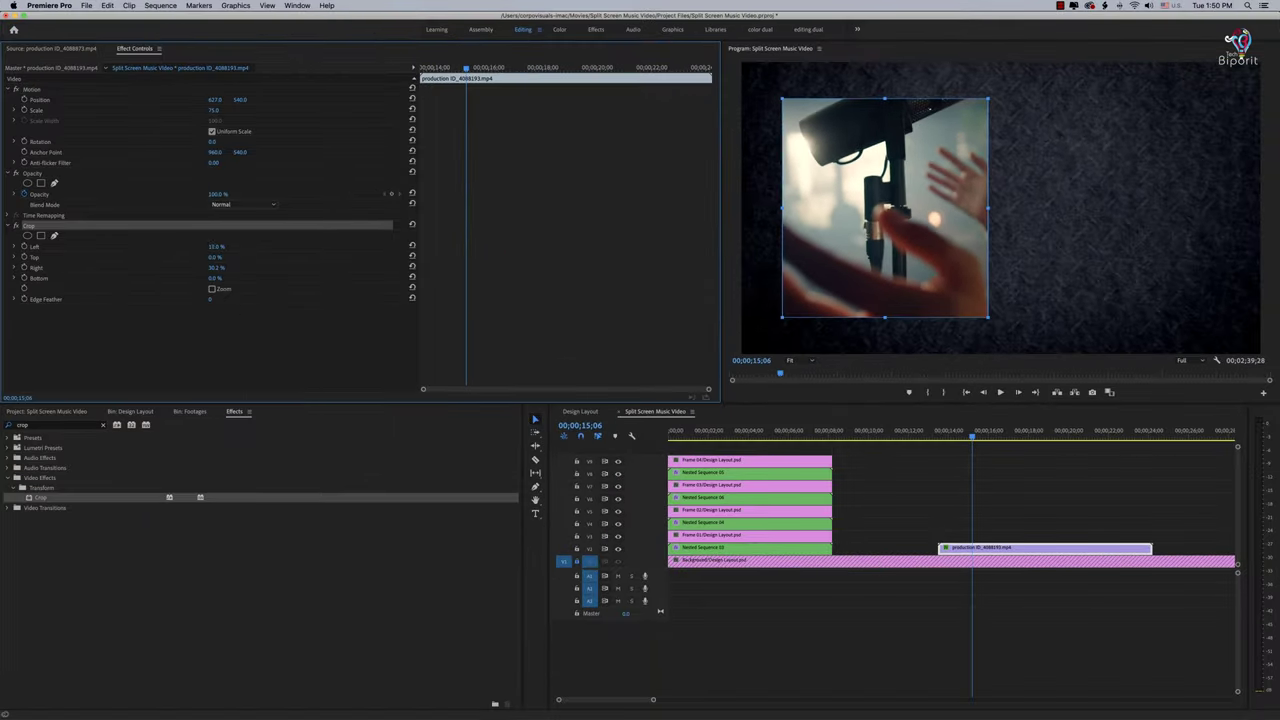
{"action": "left_click_drag", "start_coordinate": [977, 207], "coordinate": [982, 208]}
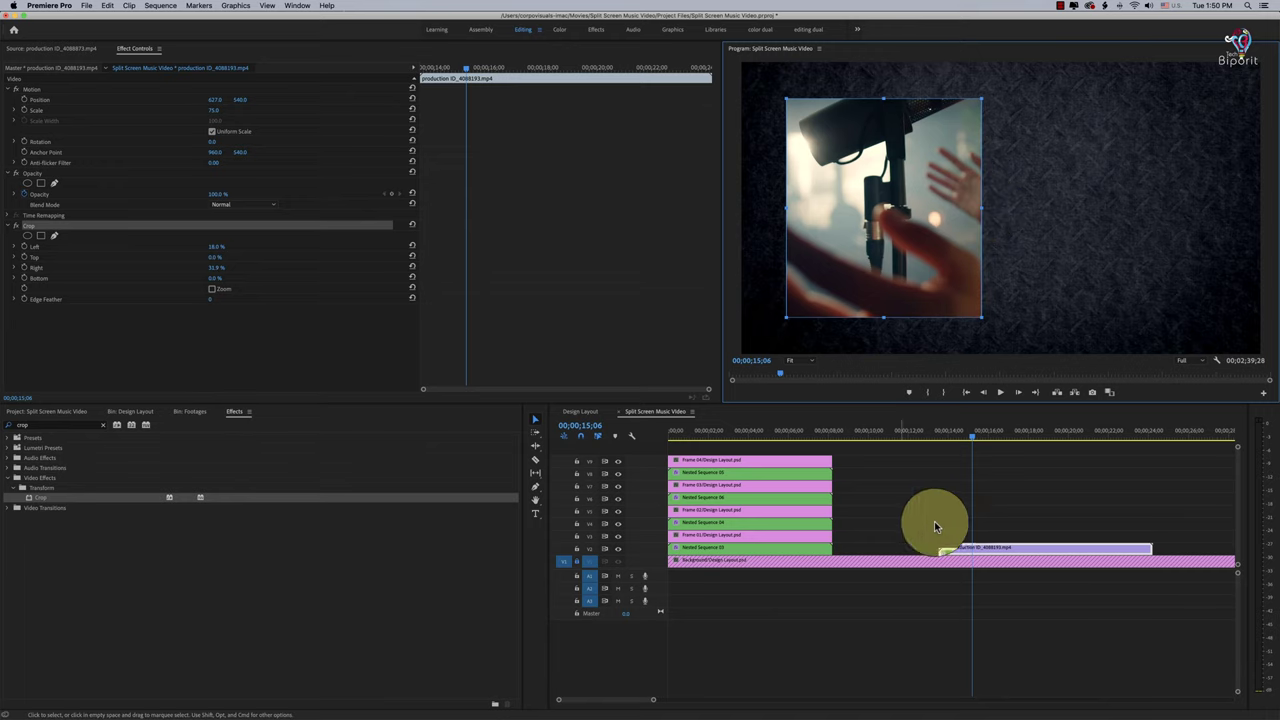
- Place production ID_4088637.mp4 from the Footages bin on V3 above it
{"action": "left_click", "coordinate": [24, 411]}
{"action": "double_click", "coordinate": [34, 468]}
{"action": "left_click_drag", "start_coordinate": [387, 478], "coordinate": [959, 537]}
- Scale production ID_4088637.mp4 to 35 at position 1250,758 and apply a four-point pen mask, feather 0
{"action": "left_click", "coordinate": [110, 101]}
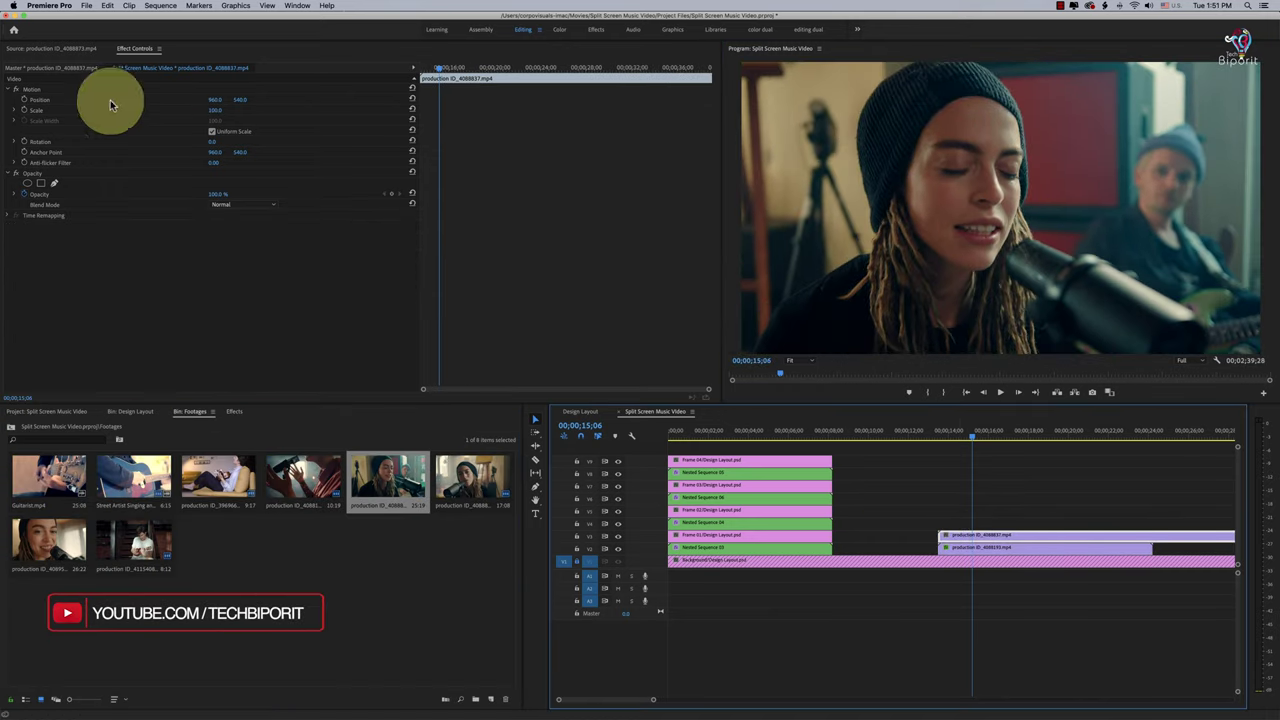
{"action": "left_click_drag", "start_coordinate": [214, 110], "coordinate": [250, 99]}
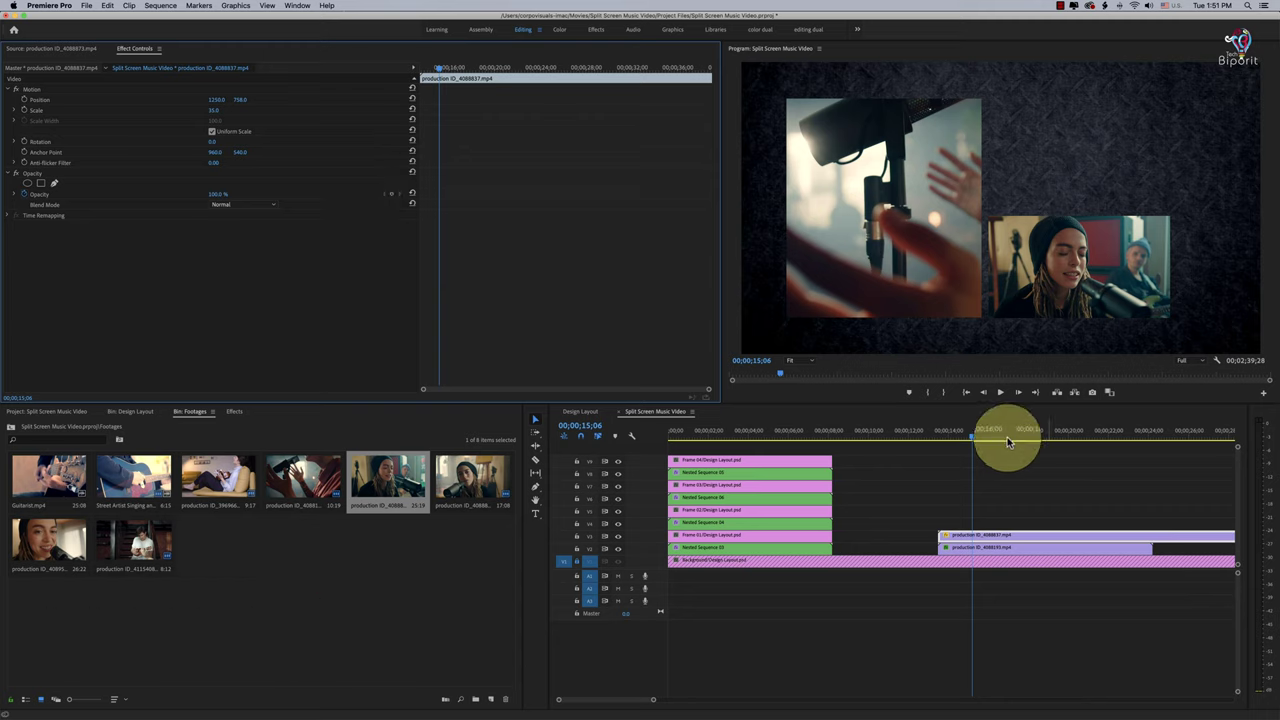
{"action": "left_click", "coordinate": [54, 185]}
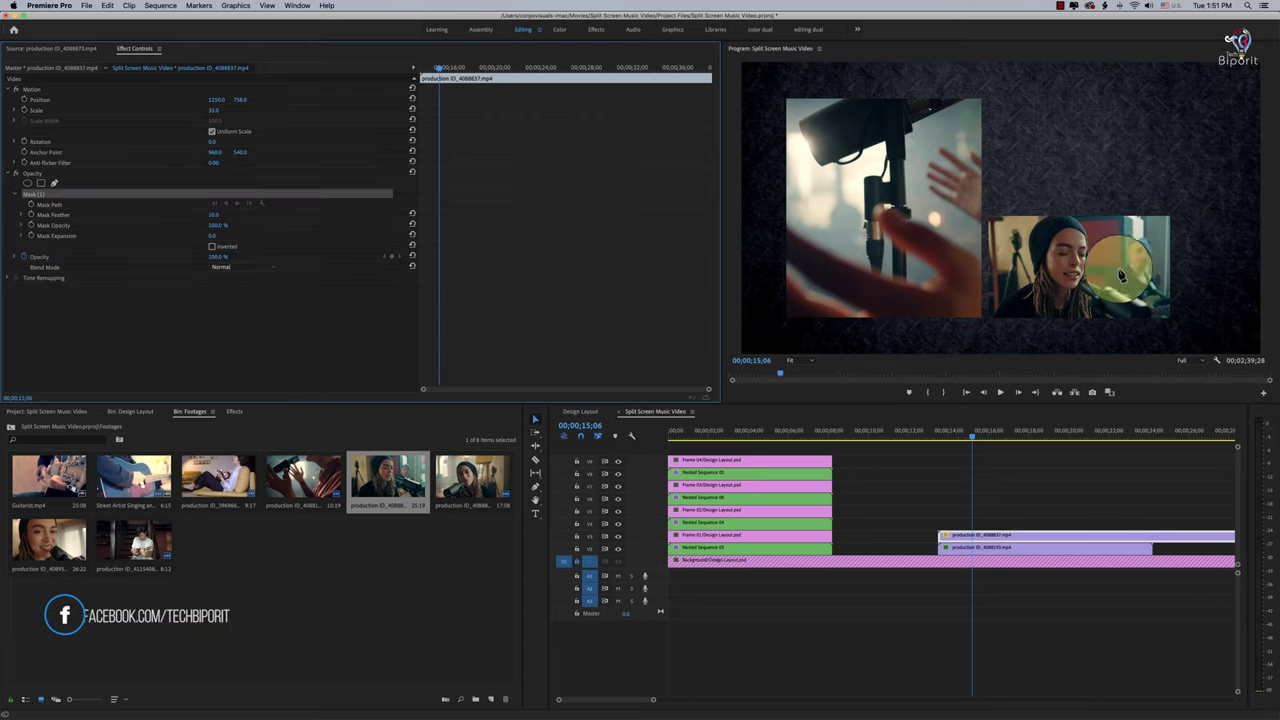
{"action": "left_click", "coordinate": [1102, 220]}
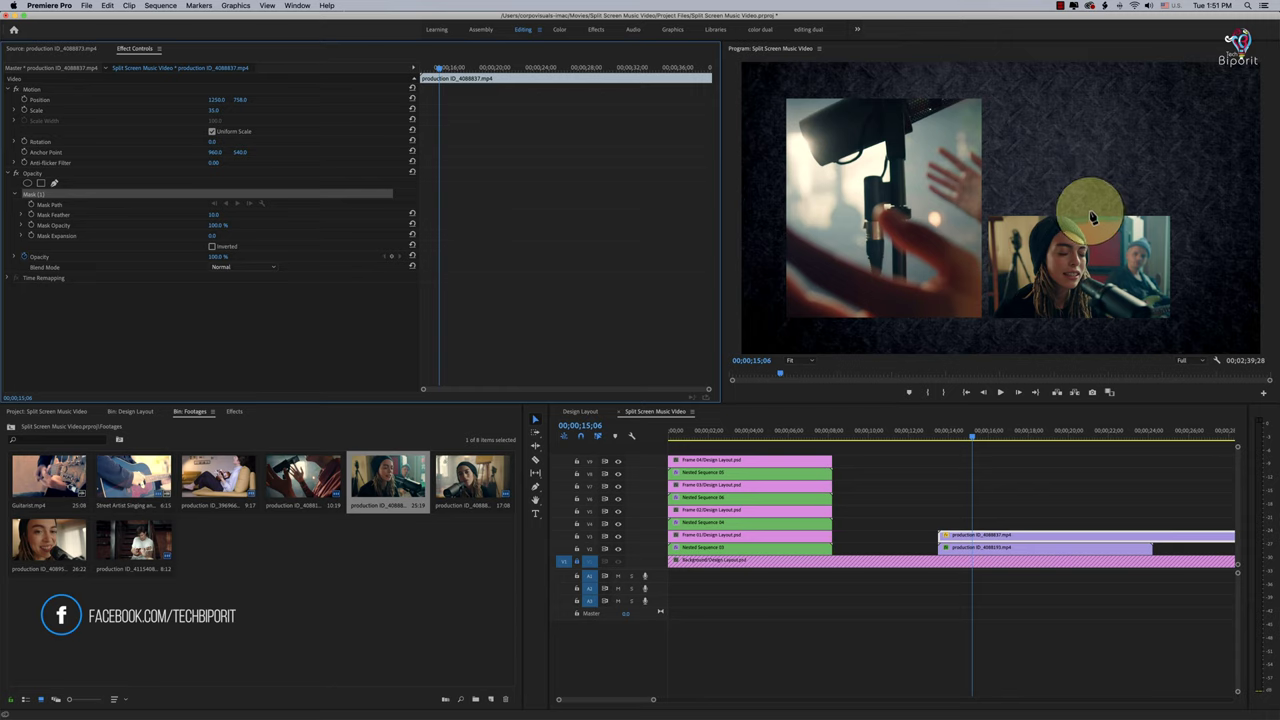
{"action": "left_click", "coordinate": [1159, 324]}
{"action": "left_click", "coordinate": [976, 329]}
{"action": "left_click", "coordinate": [975, 203]}
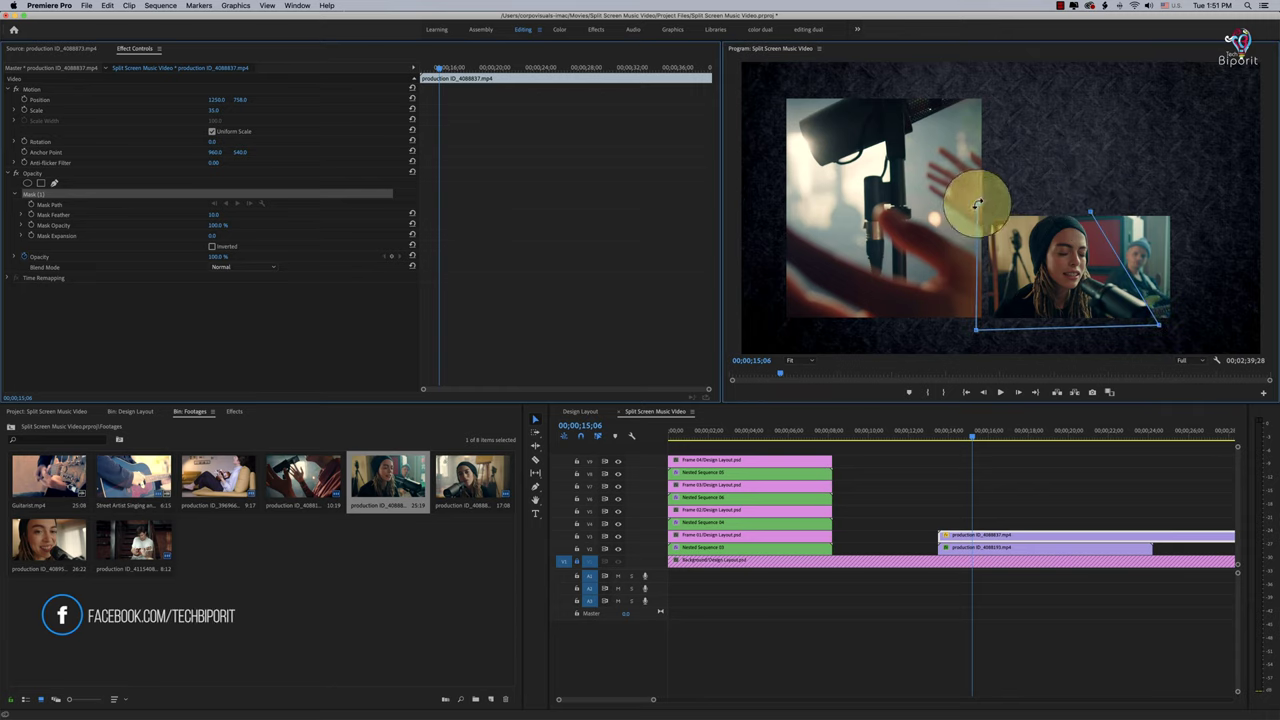
{"action": "left_click", "coordinate": [1091, 213]}
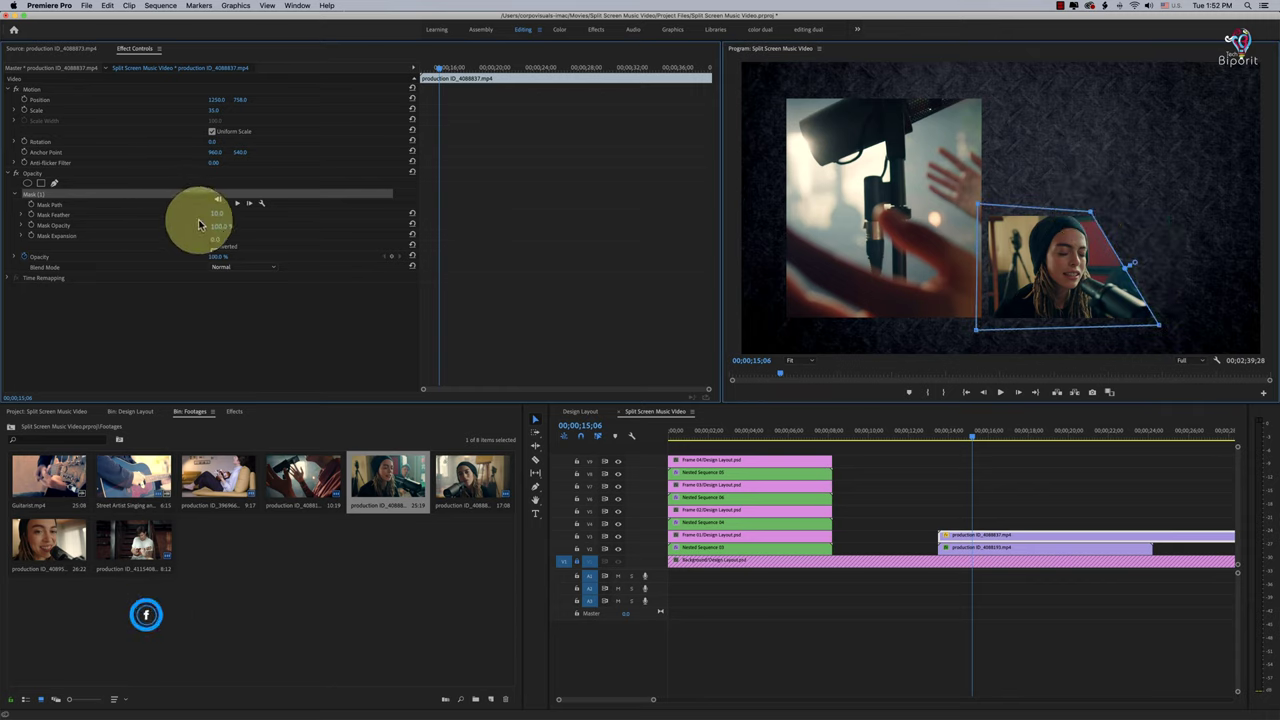
{"action": "left_click", "coordinate": [266, 327]}
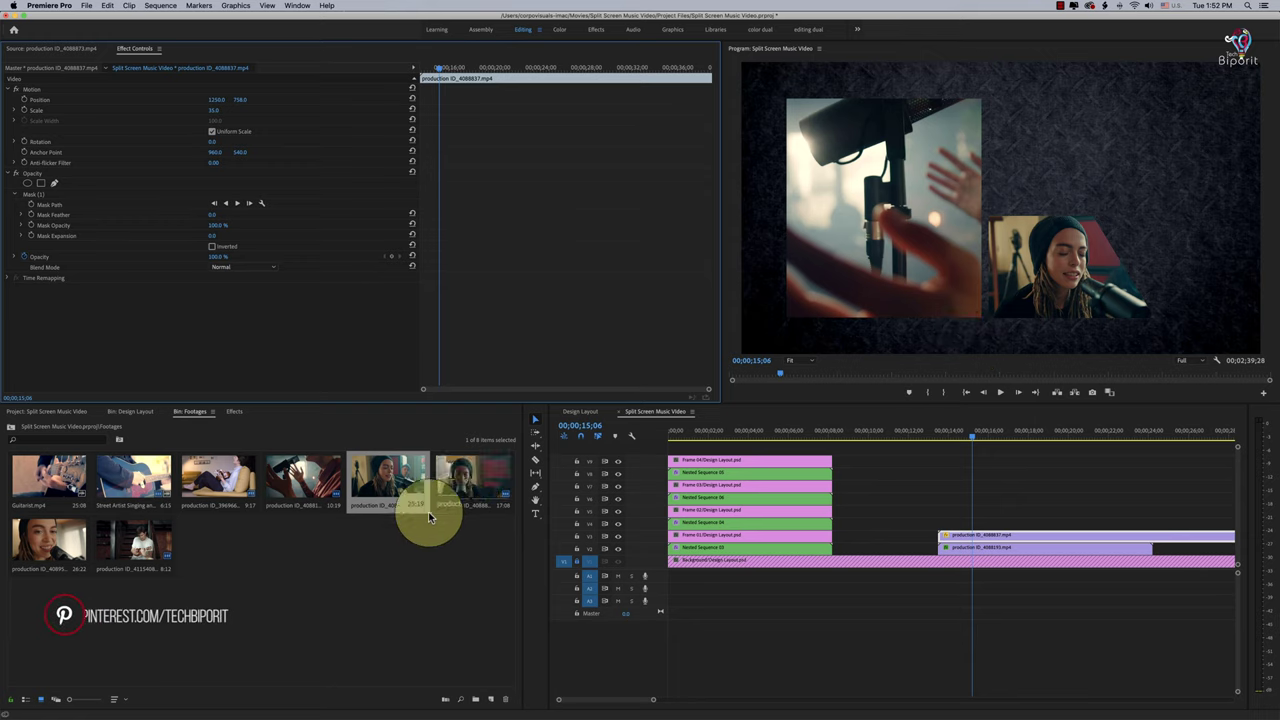
{"action": "left_click", "coordinate": [463, 473]}
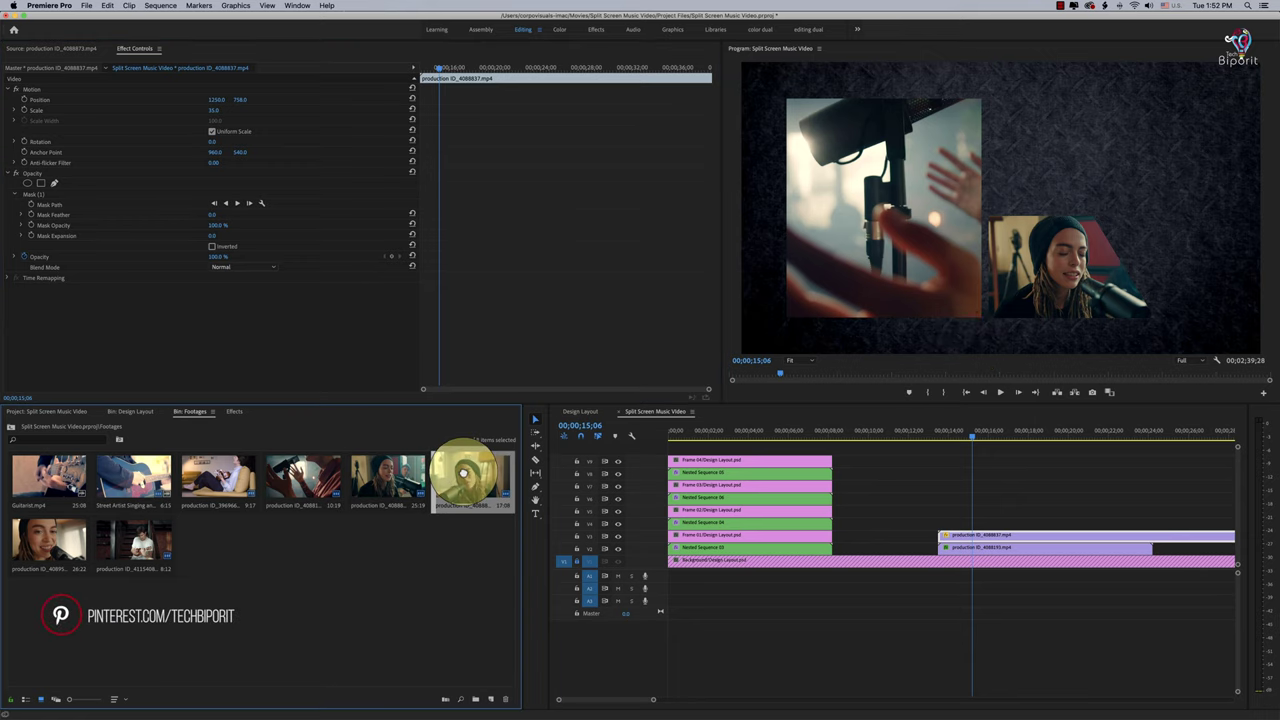
- Put production ID_4088873.mp4 on V4 at scale 35, position 1481,762, and draw a four-point pen mask
{"action": "left_click_drag", "start_coordinate": [463, 473], "coordinate": [970, 527]}
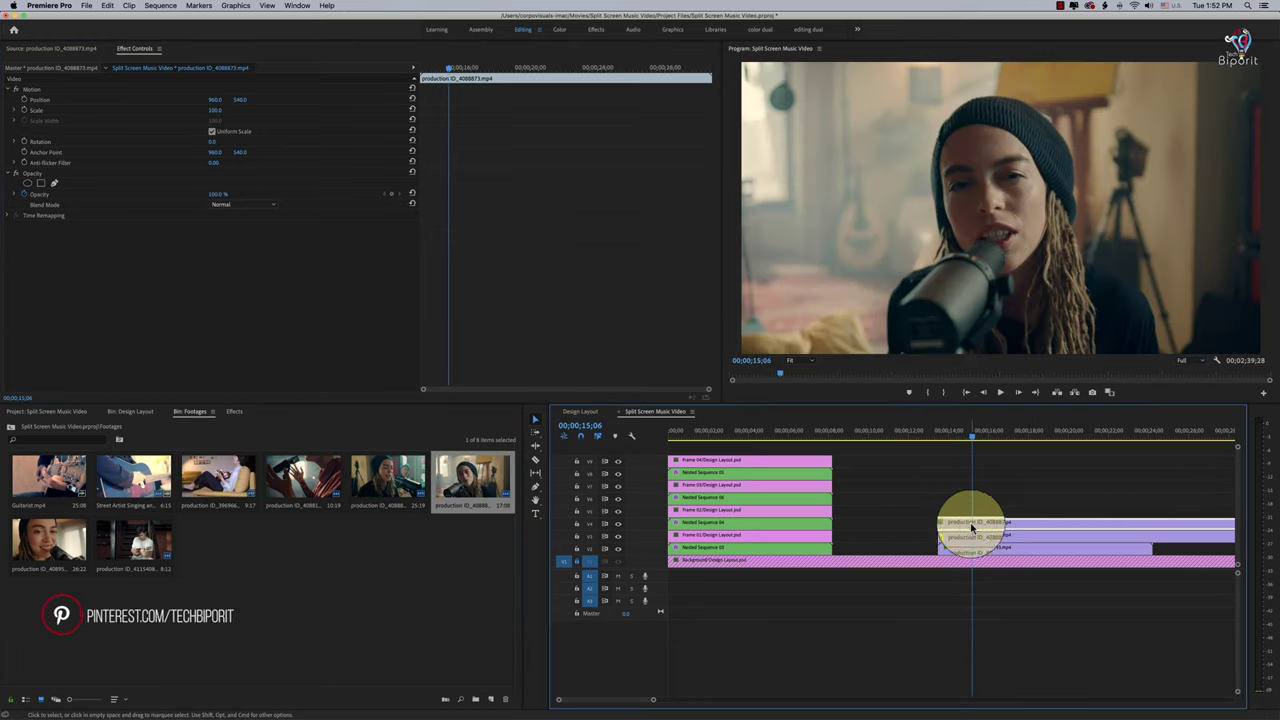
{"action": "left_click_drag", "start_coordinate": [214, 110], "coordinate": [270, 100]}
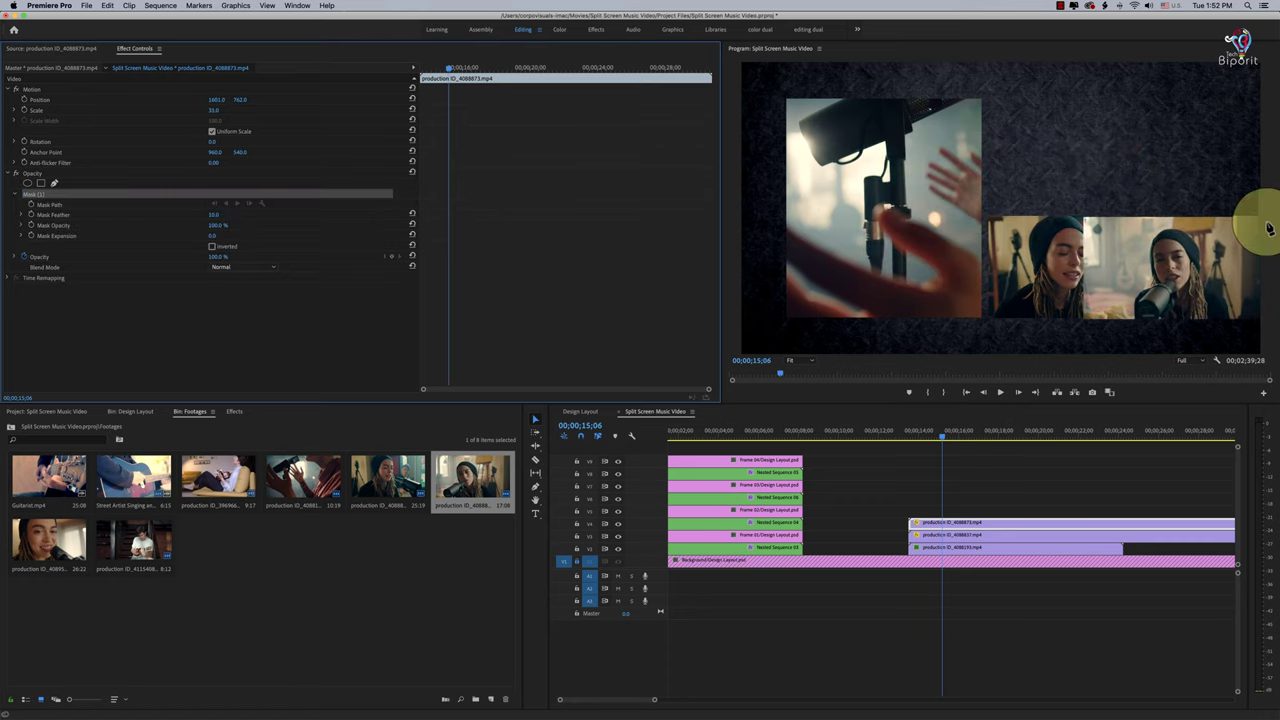
{"action": "left_click", "coordinate": [1238, 211]}
{"action": "left_click", "coordinate": [1235, 332]}
{"action": "left_click", "coordinate": [1102, 330]}
{"action": "left_click", "coordinate": [1100, 201]}
{"action": "left_click", "coordinate": [1238, 211]}
{"action": "left_click_drag", "start_coordinate": [1108, 330], "coordinate": [1150, 322]}
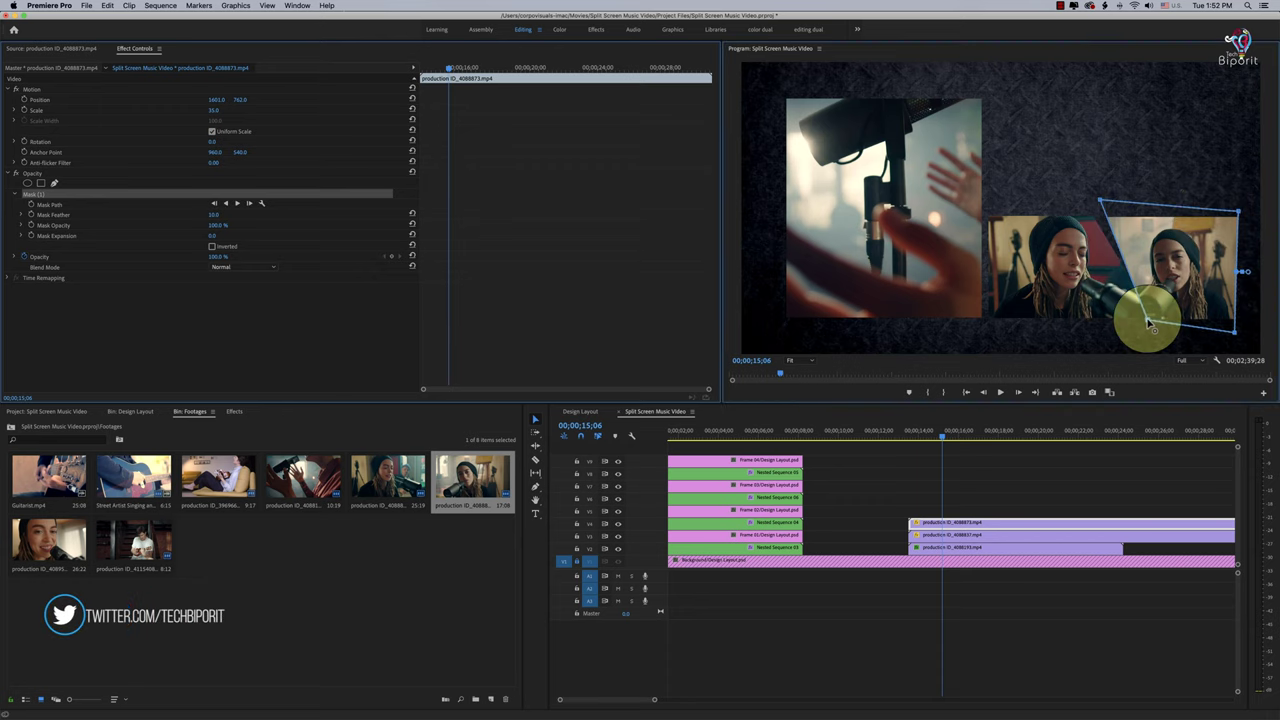
- Angle the mask's top-left corner further left, then add production ID_4115408.mp4 on V5
{"action": "left_click_drag", "start_coordinate": [1100, 201], "coordinate": [1081, 201]}
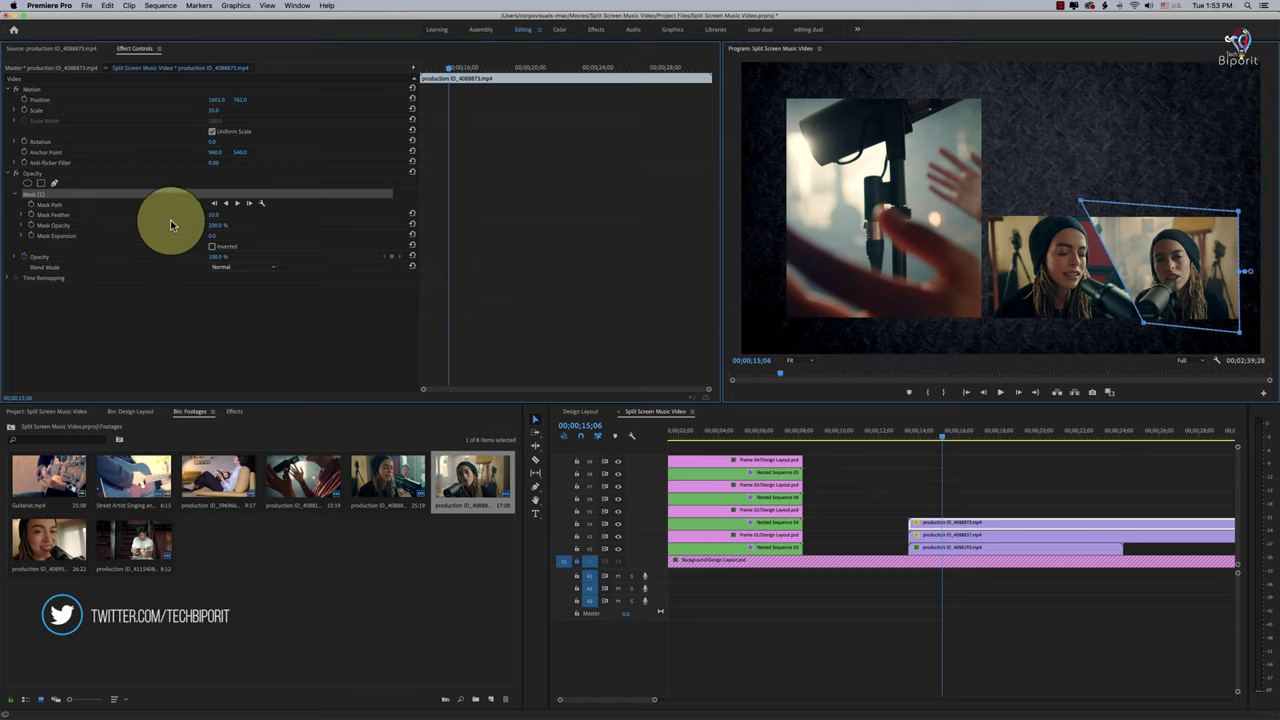
{"action": "left_click", "coordinate": [285, 275]}
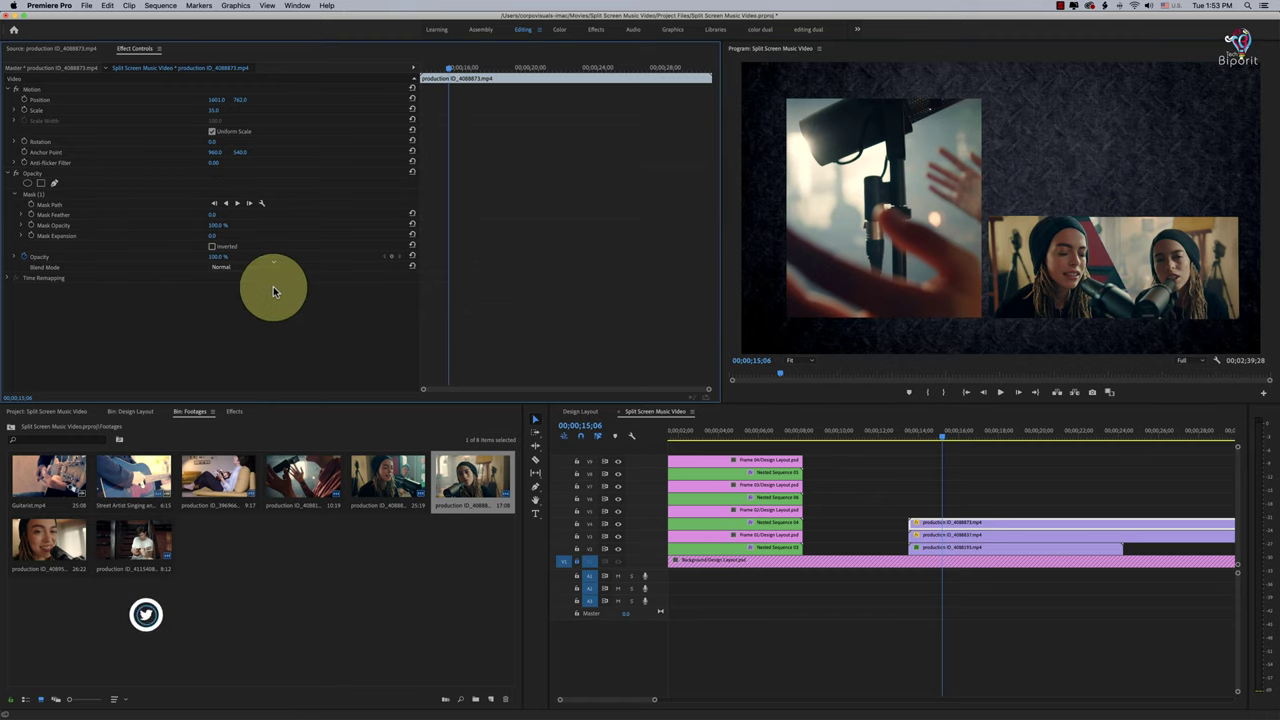
{"action": "left_click_drag", "start_coordinate": [134, 540], "coordinate": [812, 512]}
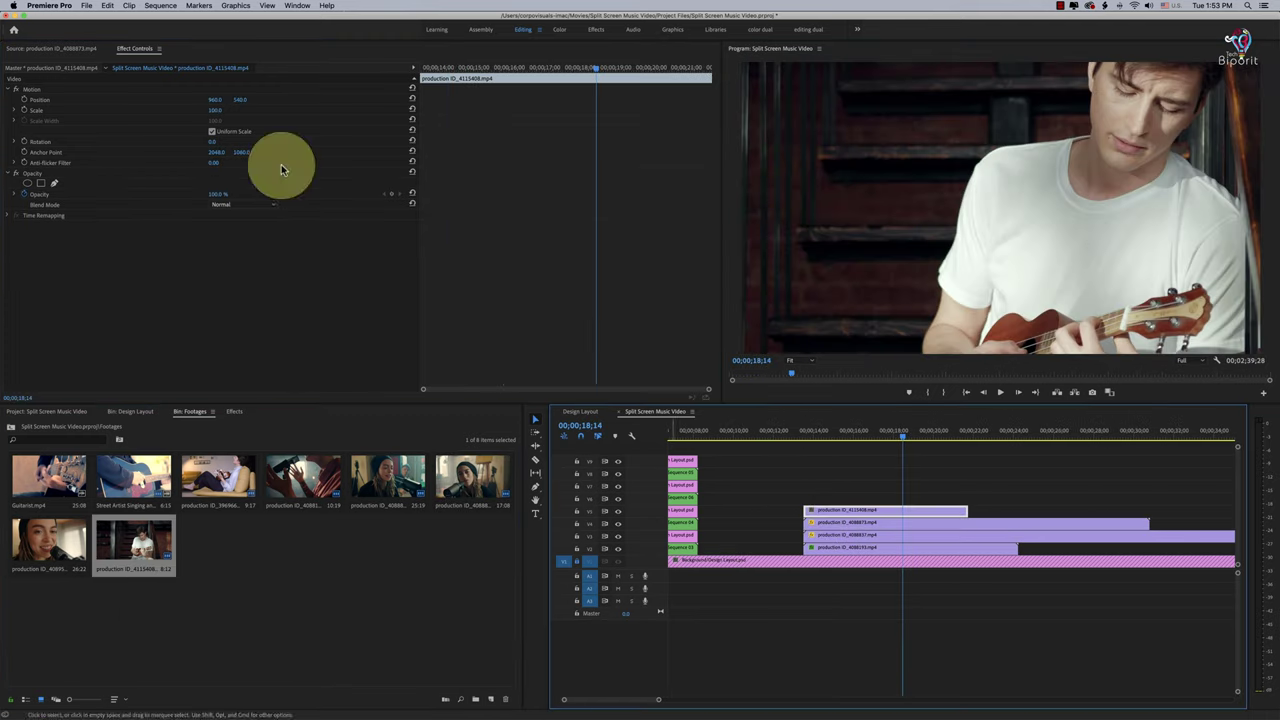
- Scale the ukulele clip to 23 at position 1368,382 and crop its bottom to 17.1%
{"action": "mouse_move", "coordinate": [211, 110]}
{"action": "left_mouse_down"}
{"action": "mouse_move", "coordinate": [250, 100]}
{"action": "mouse_move", "coordinate": [207, 110]}
{"action": "mouse_move", "coordinate": [250, 100]}
{"action": "mouse_move", "coordinate": [224, 100]}
{"action": "left_mouse_up"}
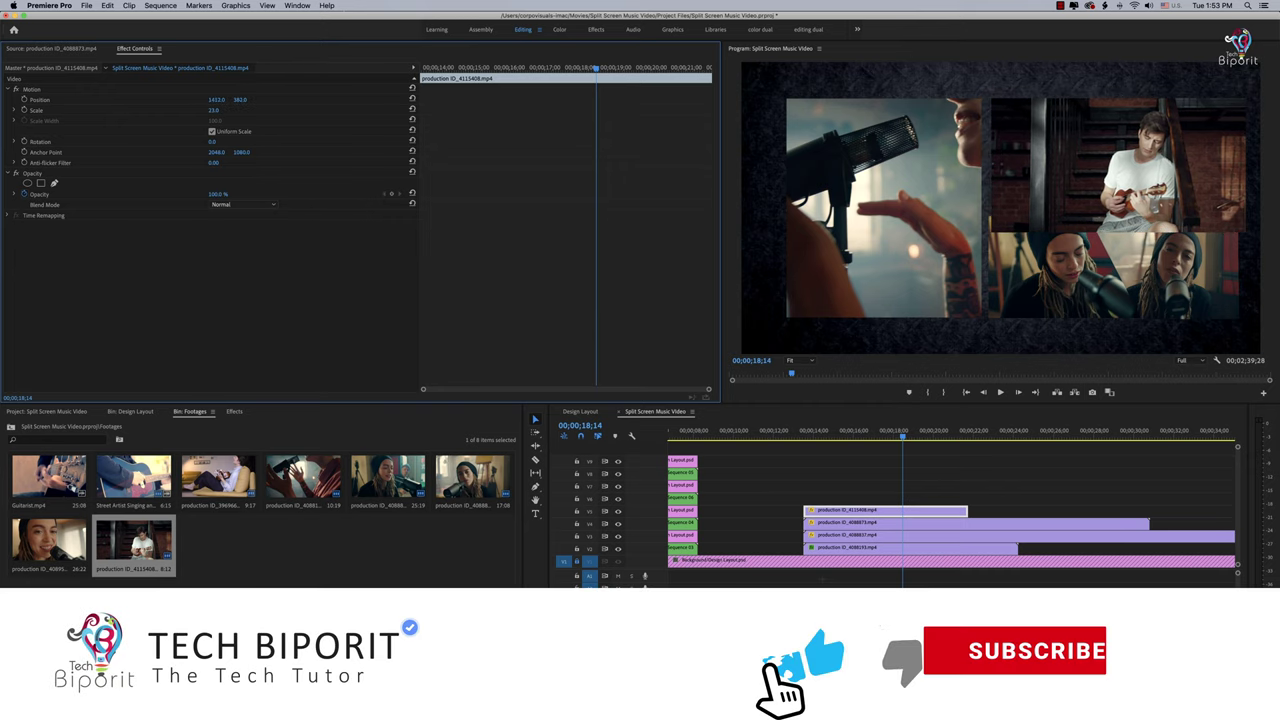
{"action": "left_click", "coordinate": [234, 411]}
{"action": "left_click_drag", "start_coordinate": [63, 497], "coordinate": [106, 249]}
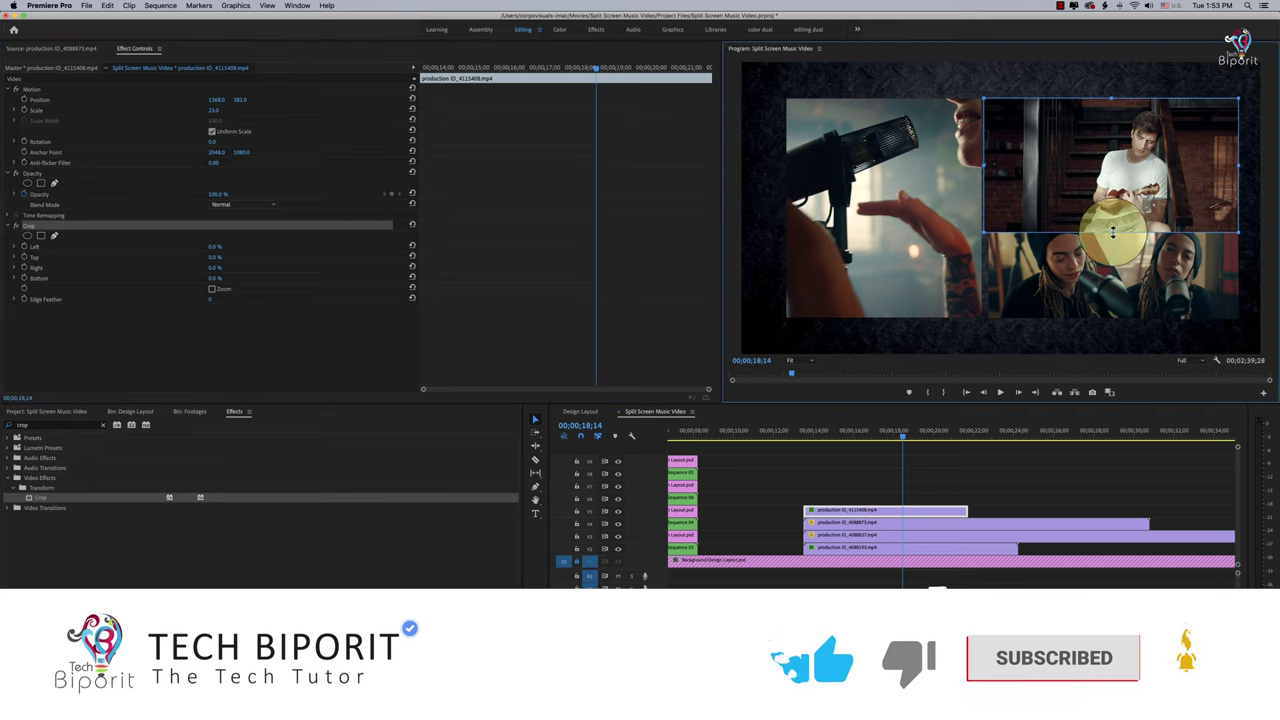
{"action": "left_click_drag", "start_coordinate": [1111, 232], "coordinate": [1115, 210]}
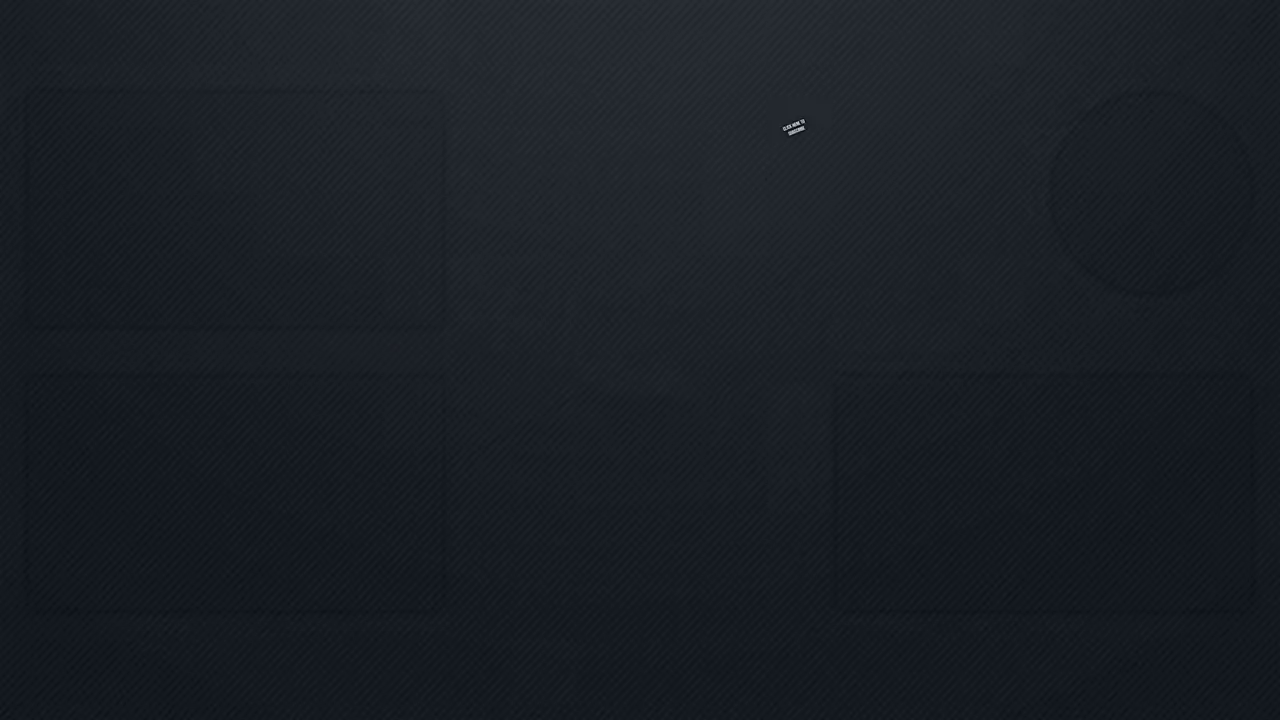